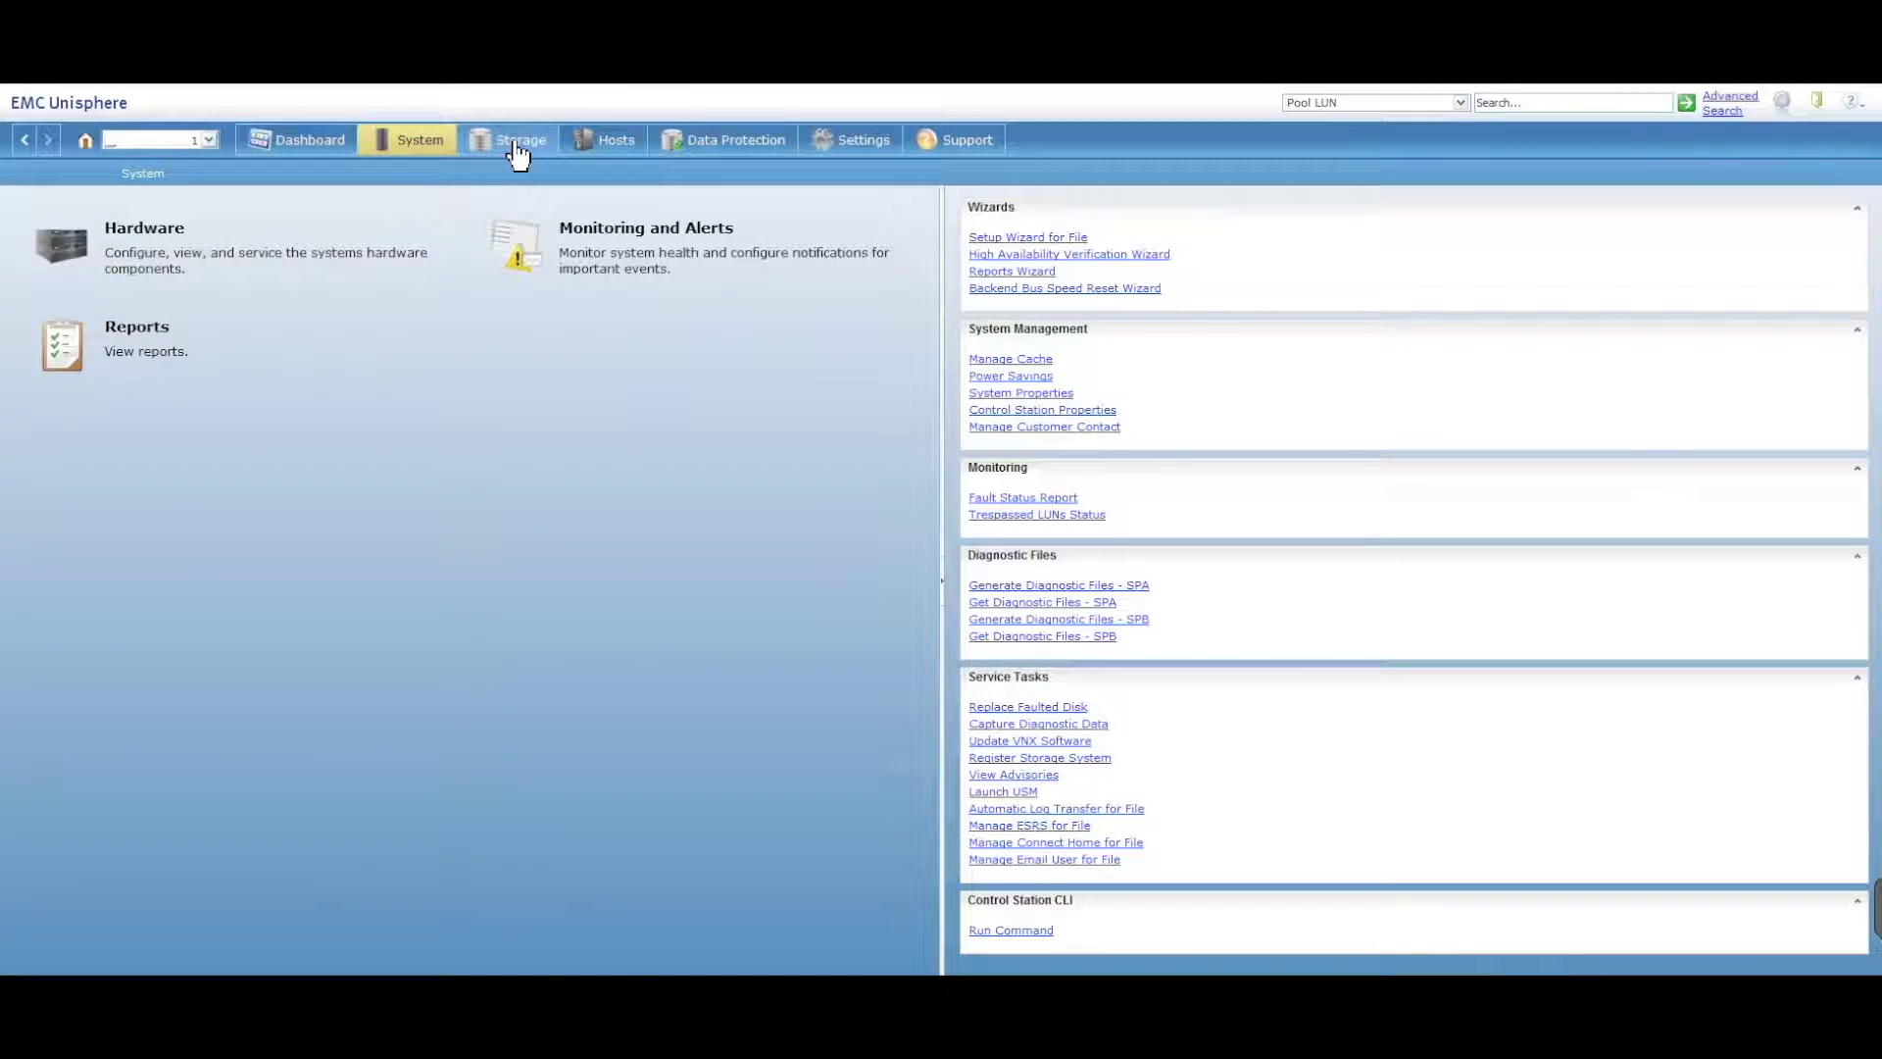
# Go to the Storage section and open its LUNs list
pyautogui.click(505, 145)
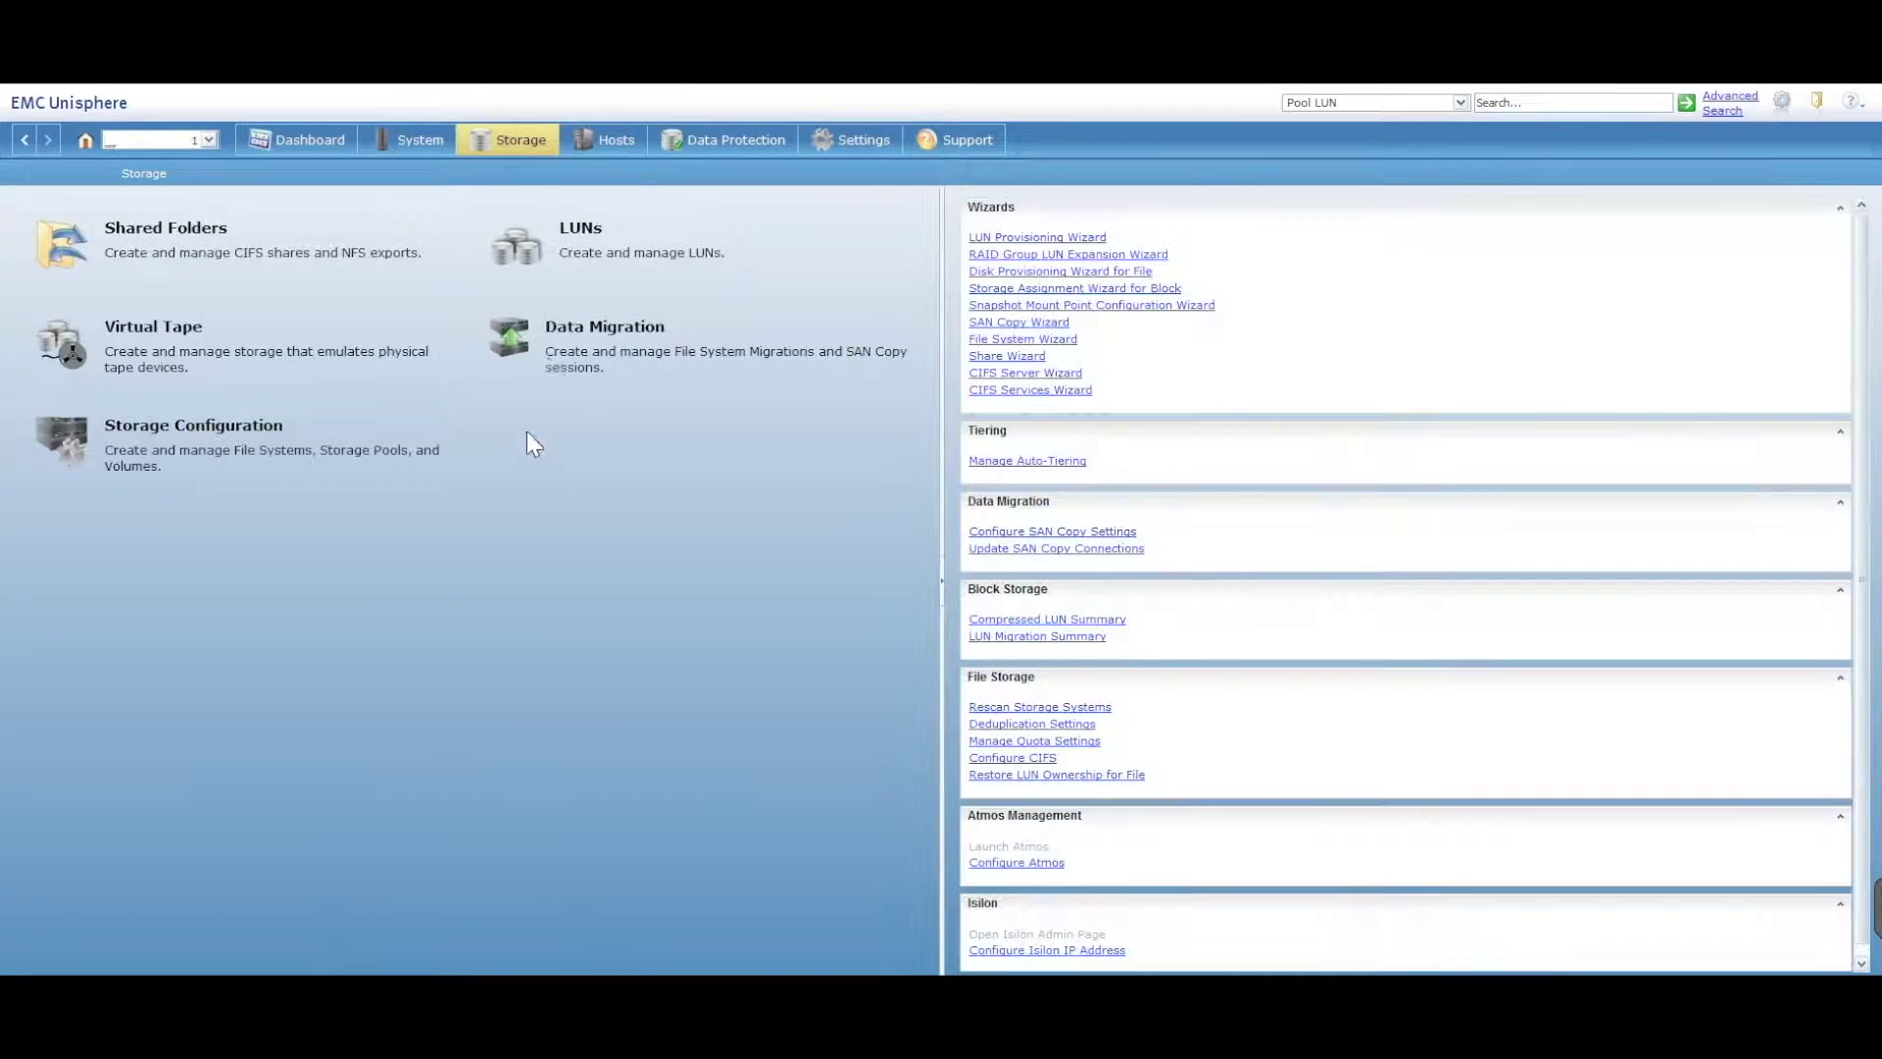
pyautogui.click(621, 239)
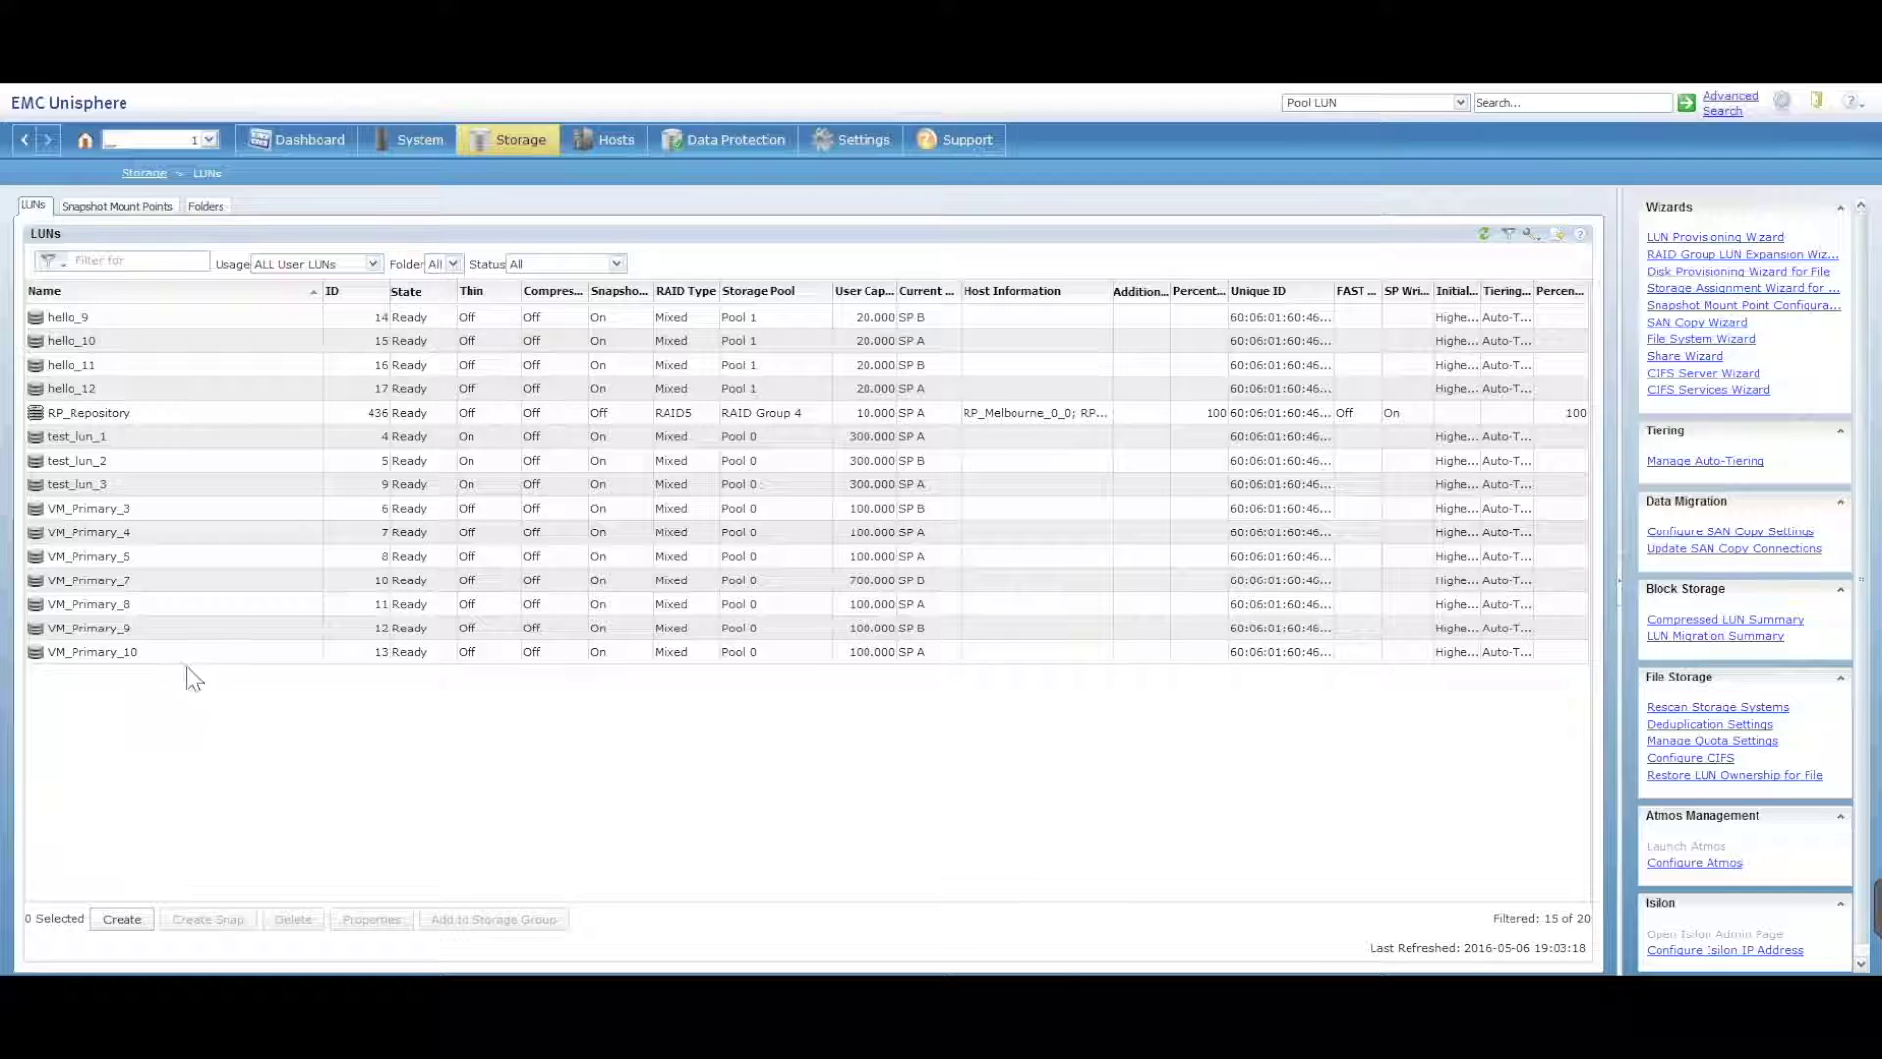
# Select the VM_Primary_10 LUN (ID 13, Pool 0) in the LUN list
pyautogui.click(87, 658)
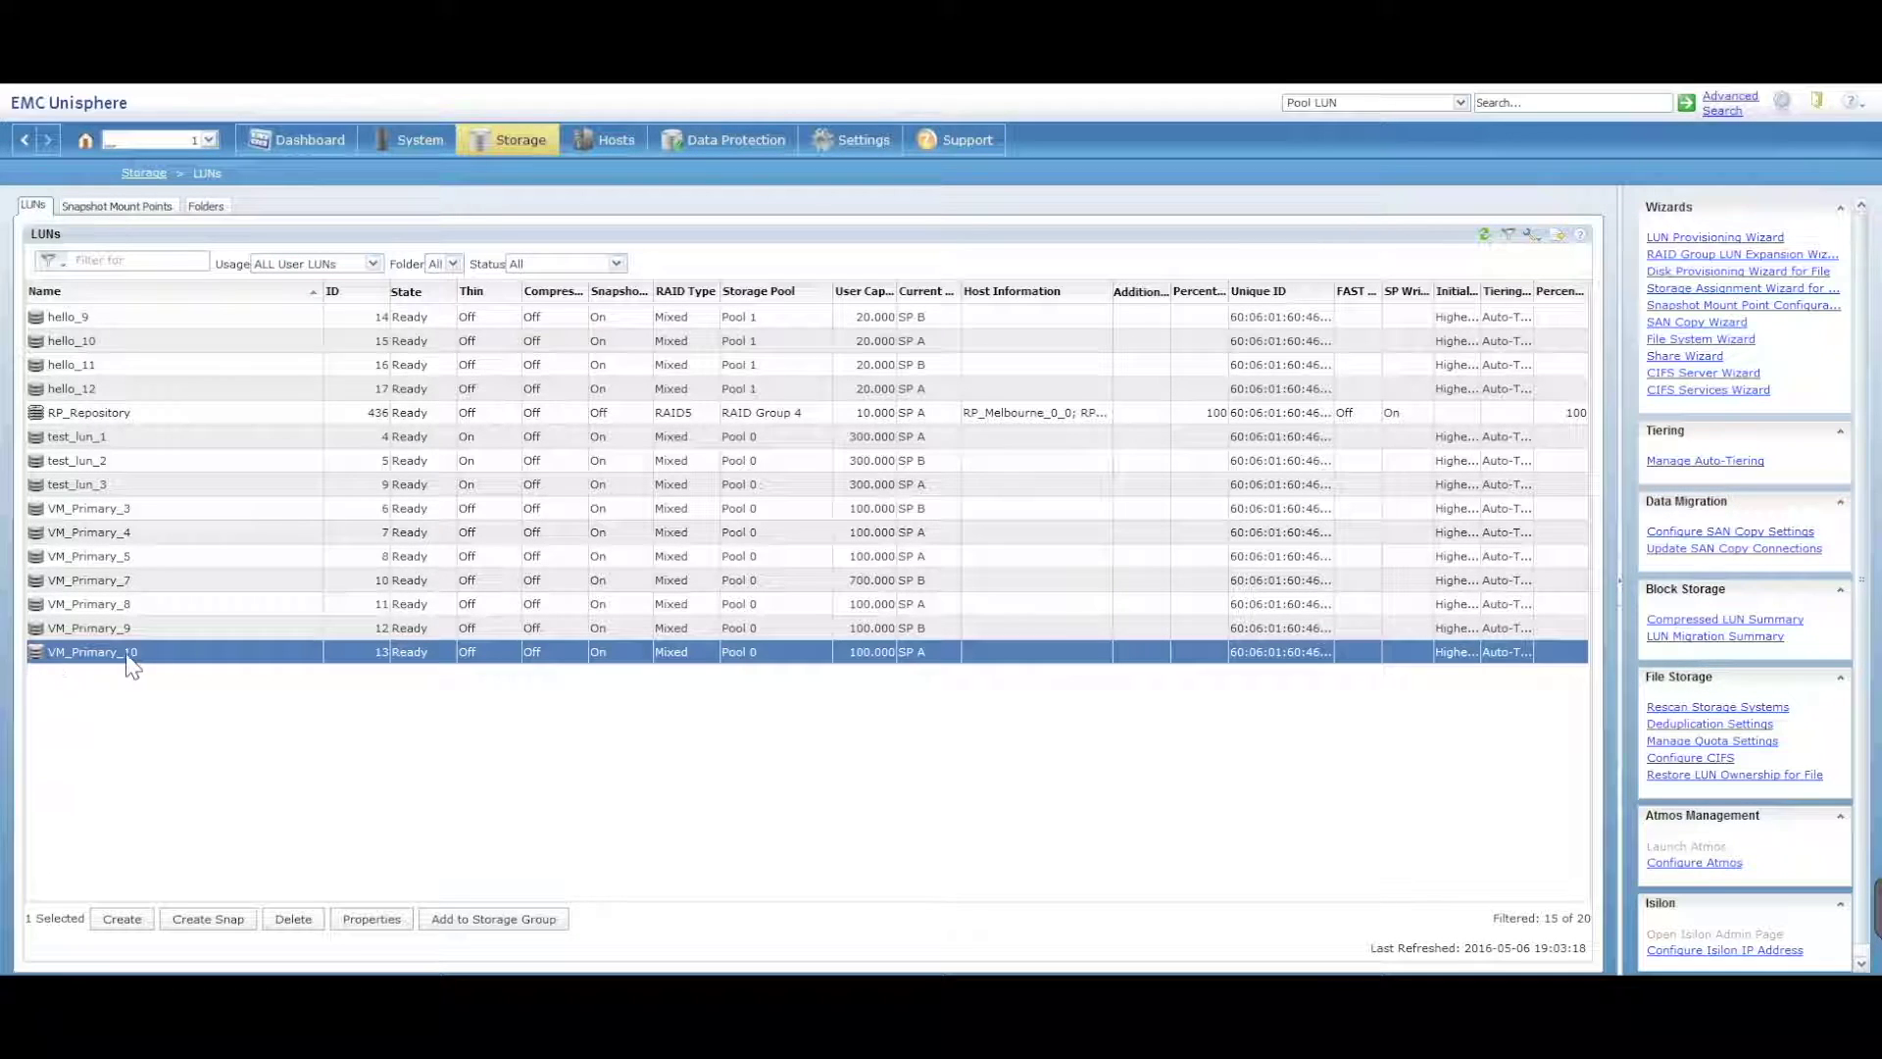
pyautogui.doubleClick(89, 651)
pyautogui.rightClick(99, 649)
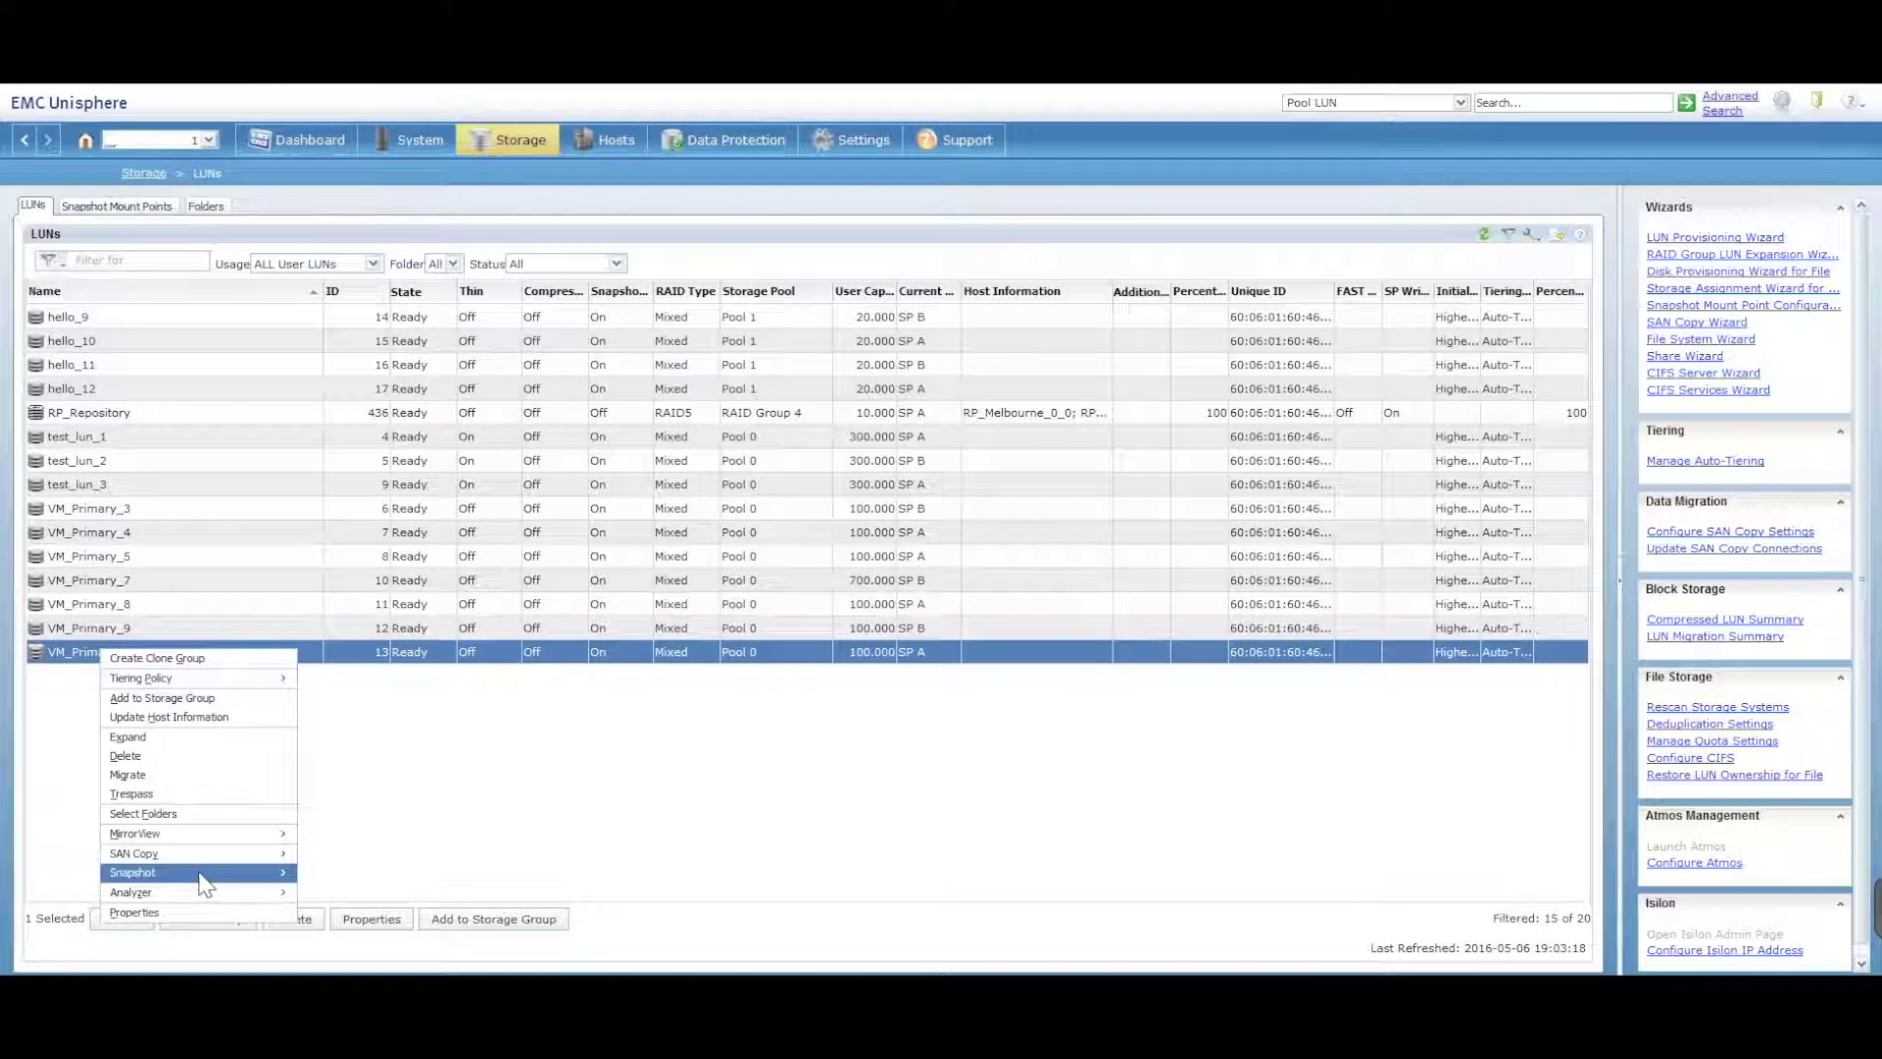
pyautogui.moveTo(204, 874)
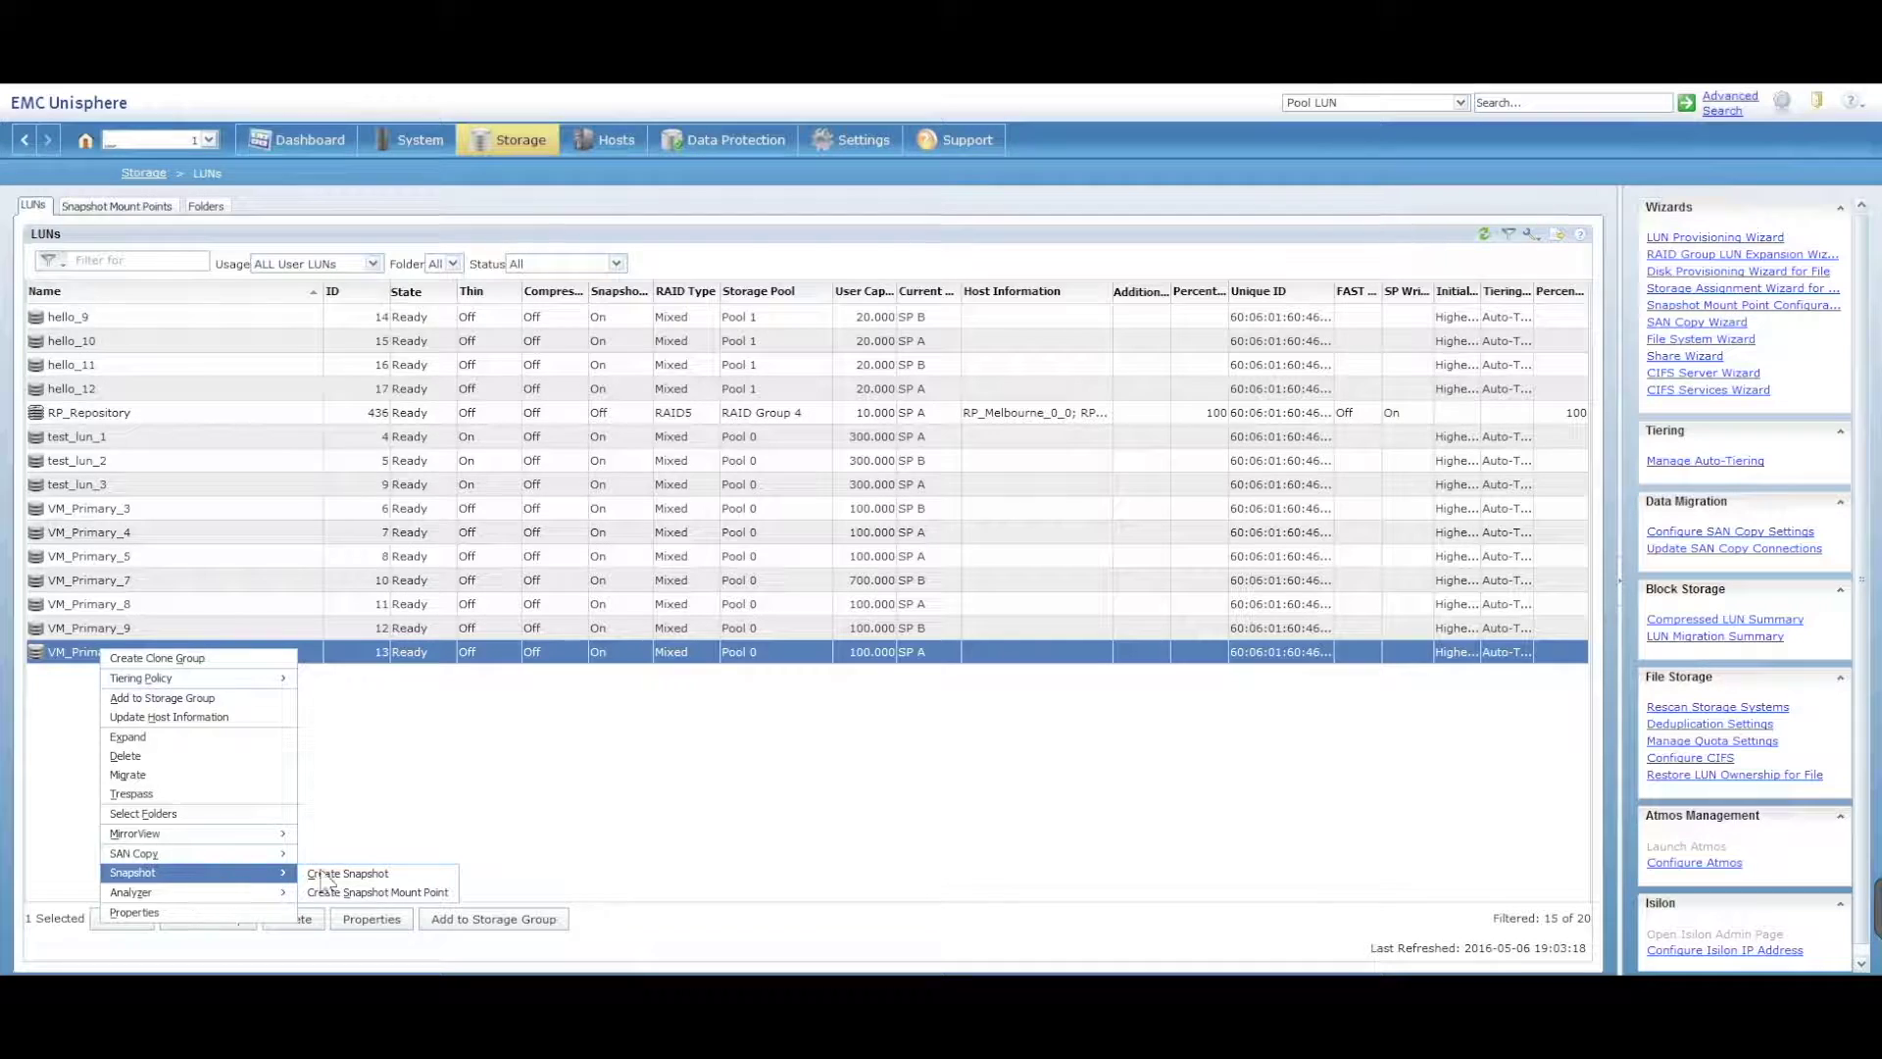
pyautogui.click(395, 880)
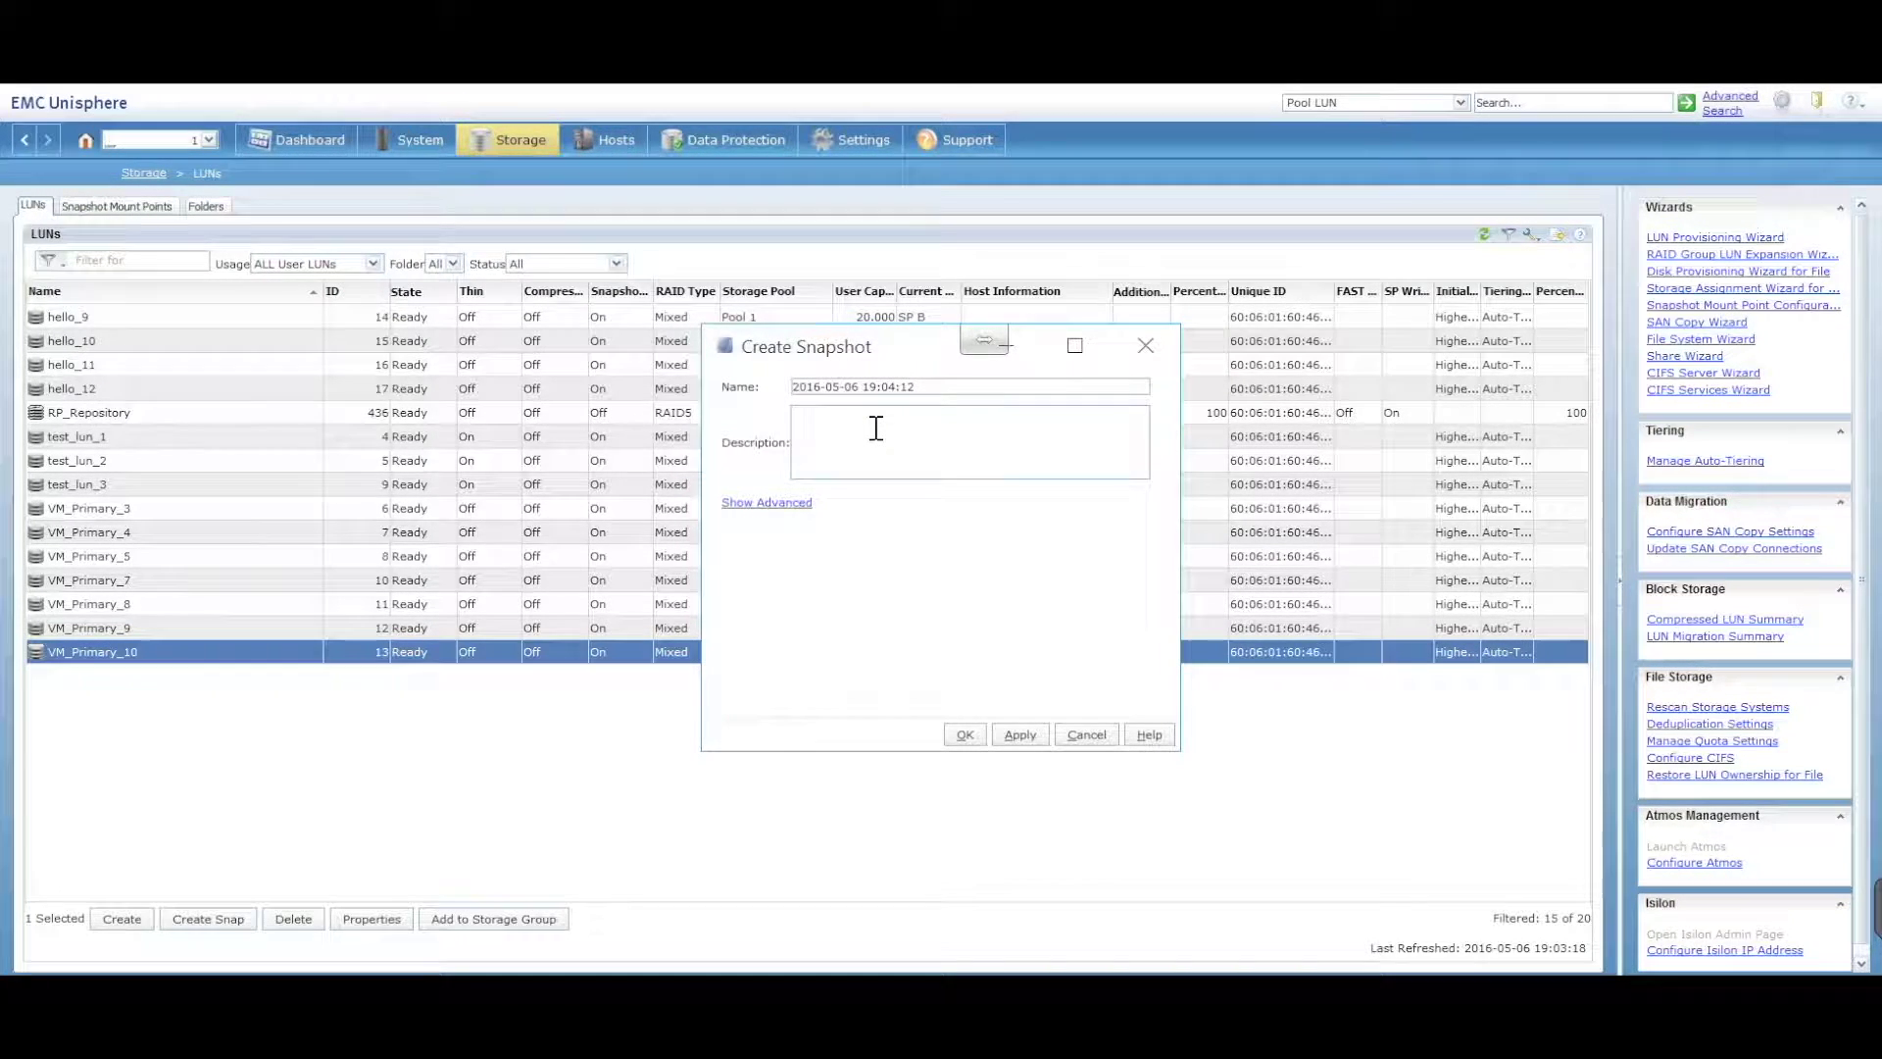
# In the advanced options, enable expiration with Keep For 1 Months, then confirm
pyautogui.click(771, 505)
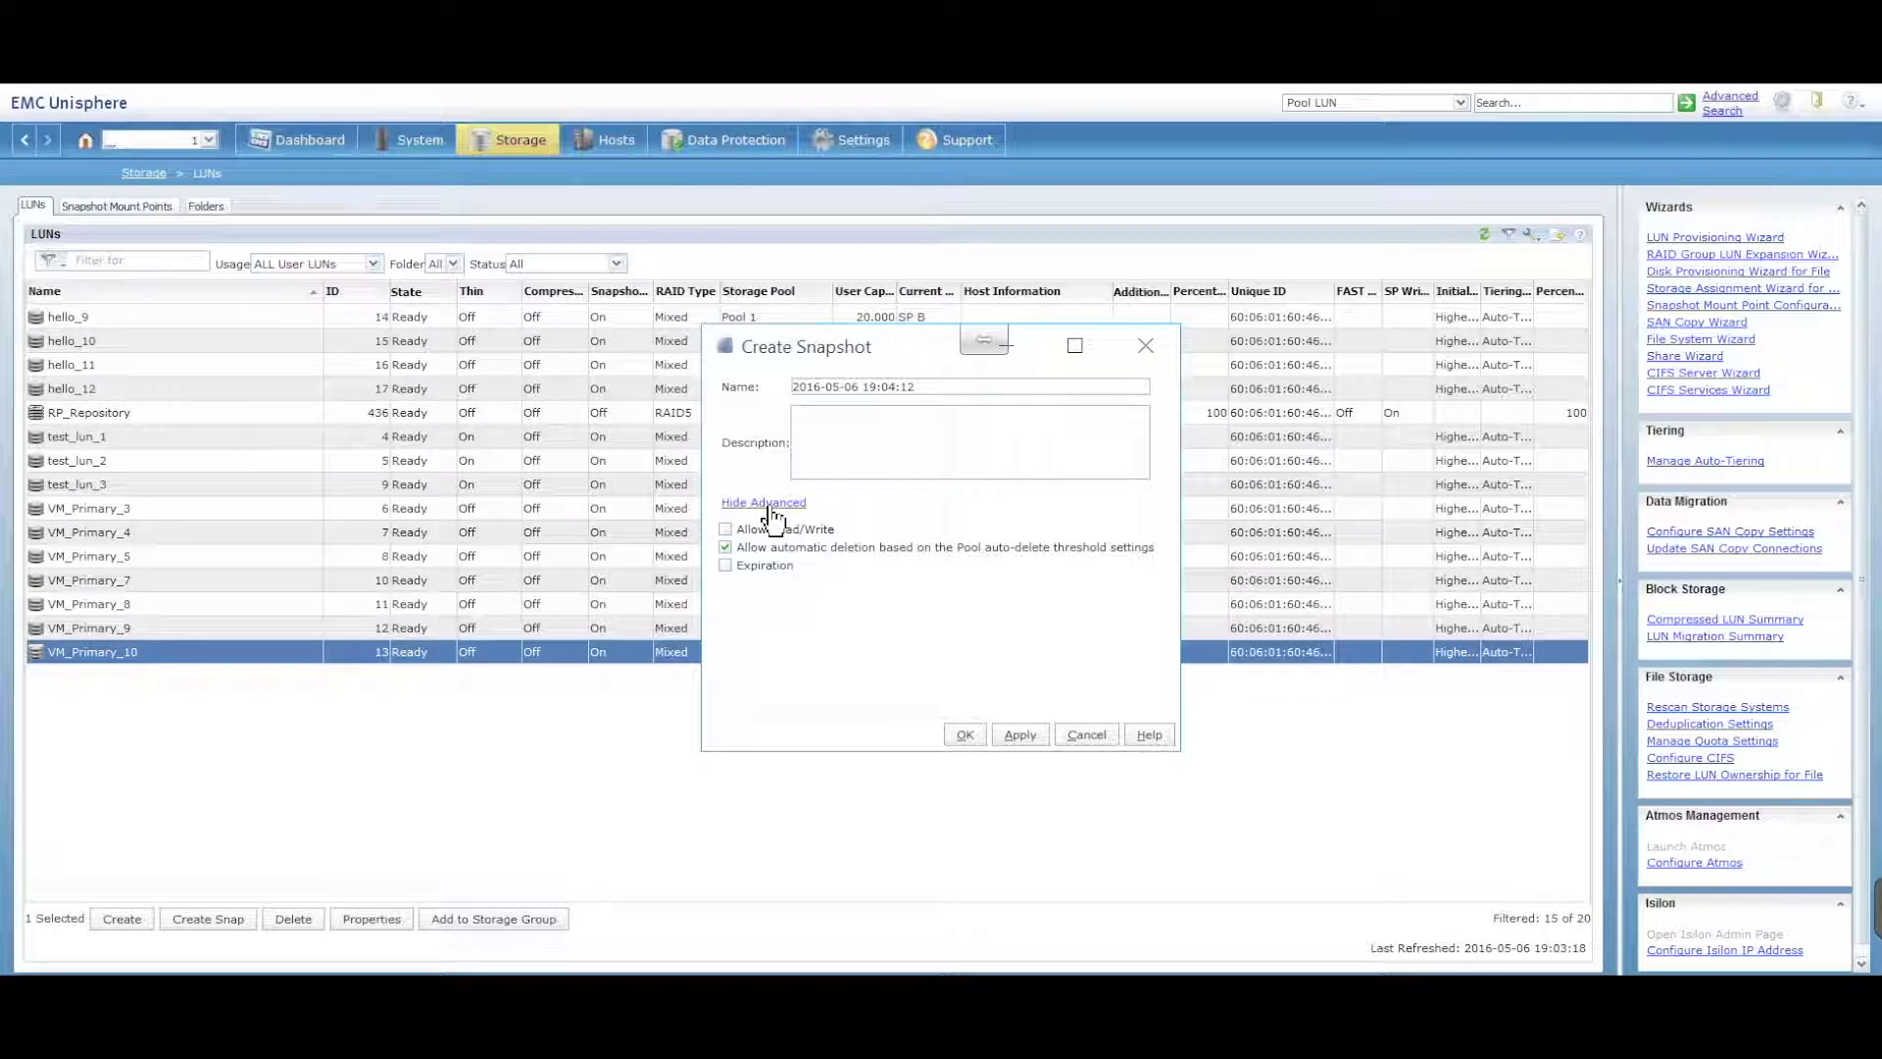
pyautogui.click(726, 567)
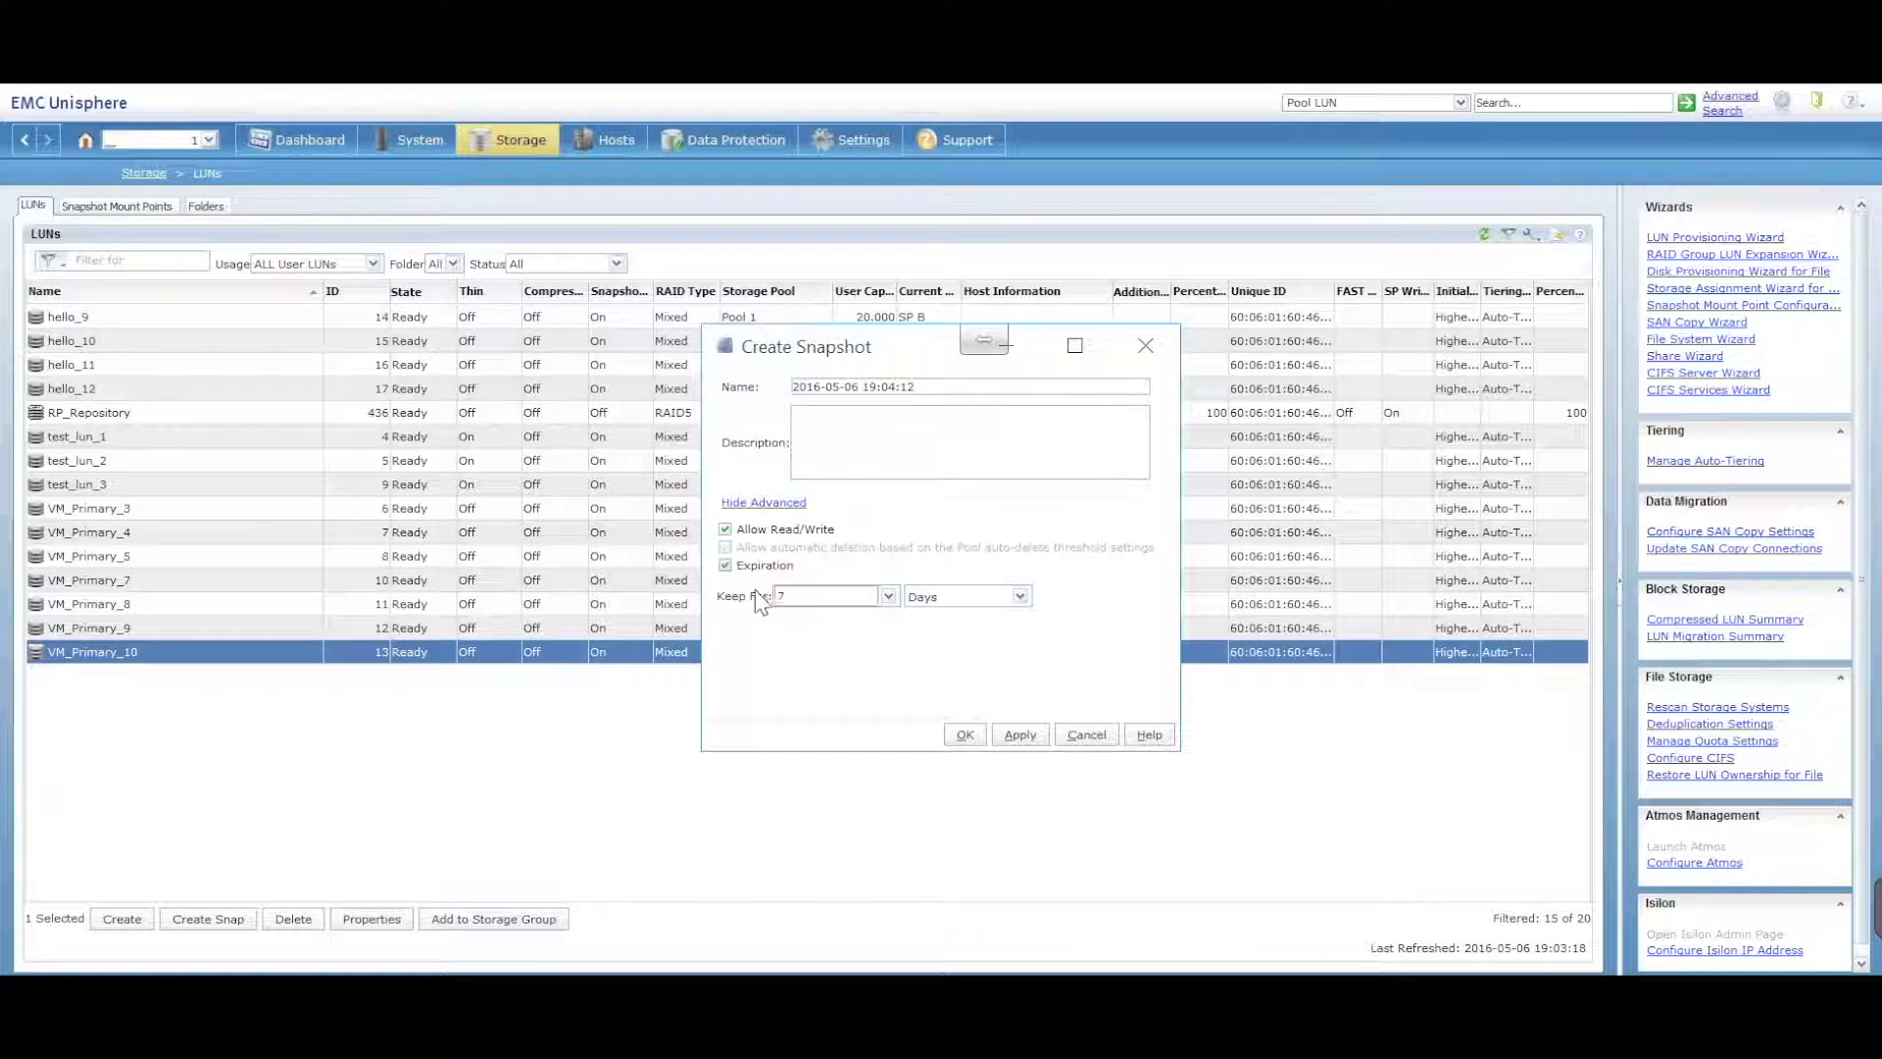
pyautogui.click(887, 596)
pyautogui.click(804, 673)
pyautogui.click(1019, 596)
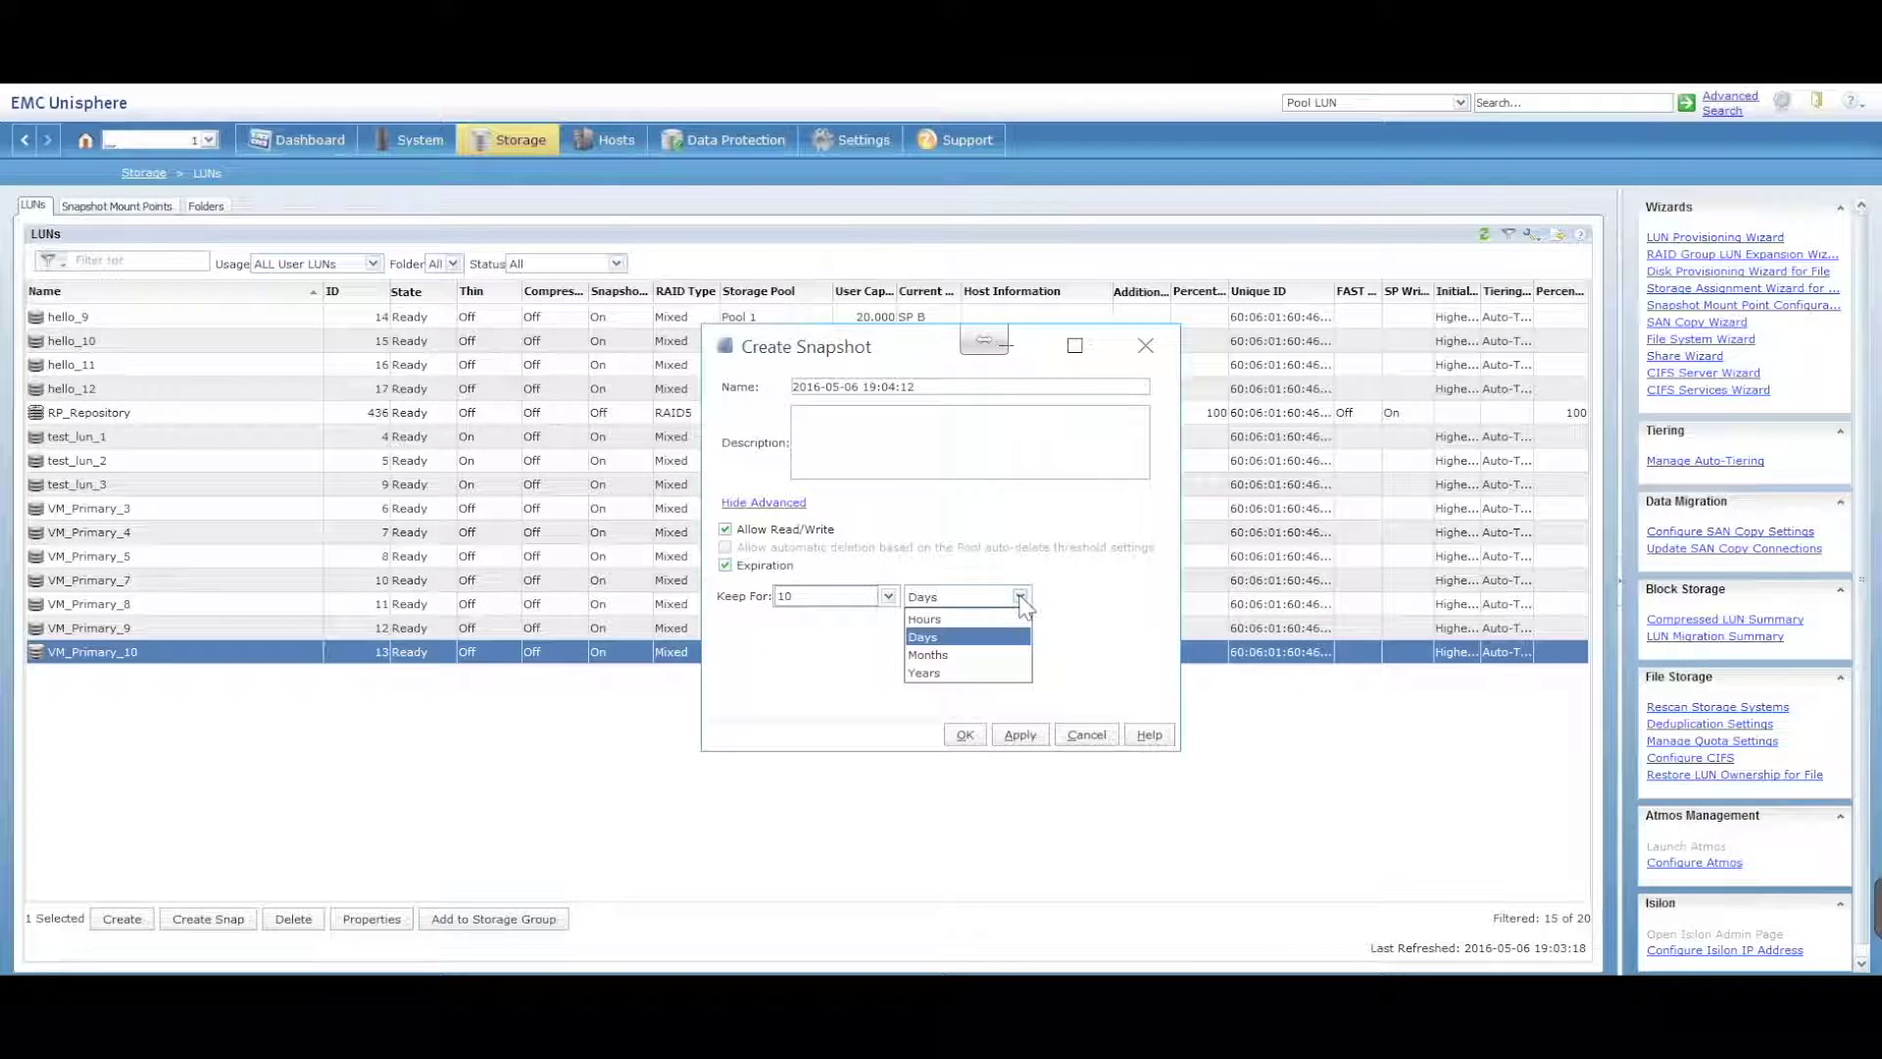
pyautogui.click(936, 655)
pyautogui.click(888, 596)
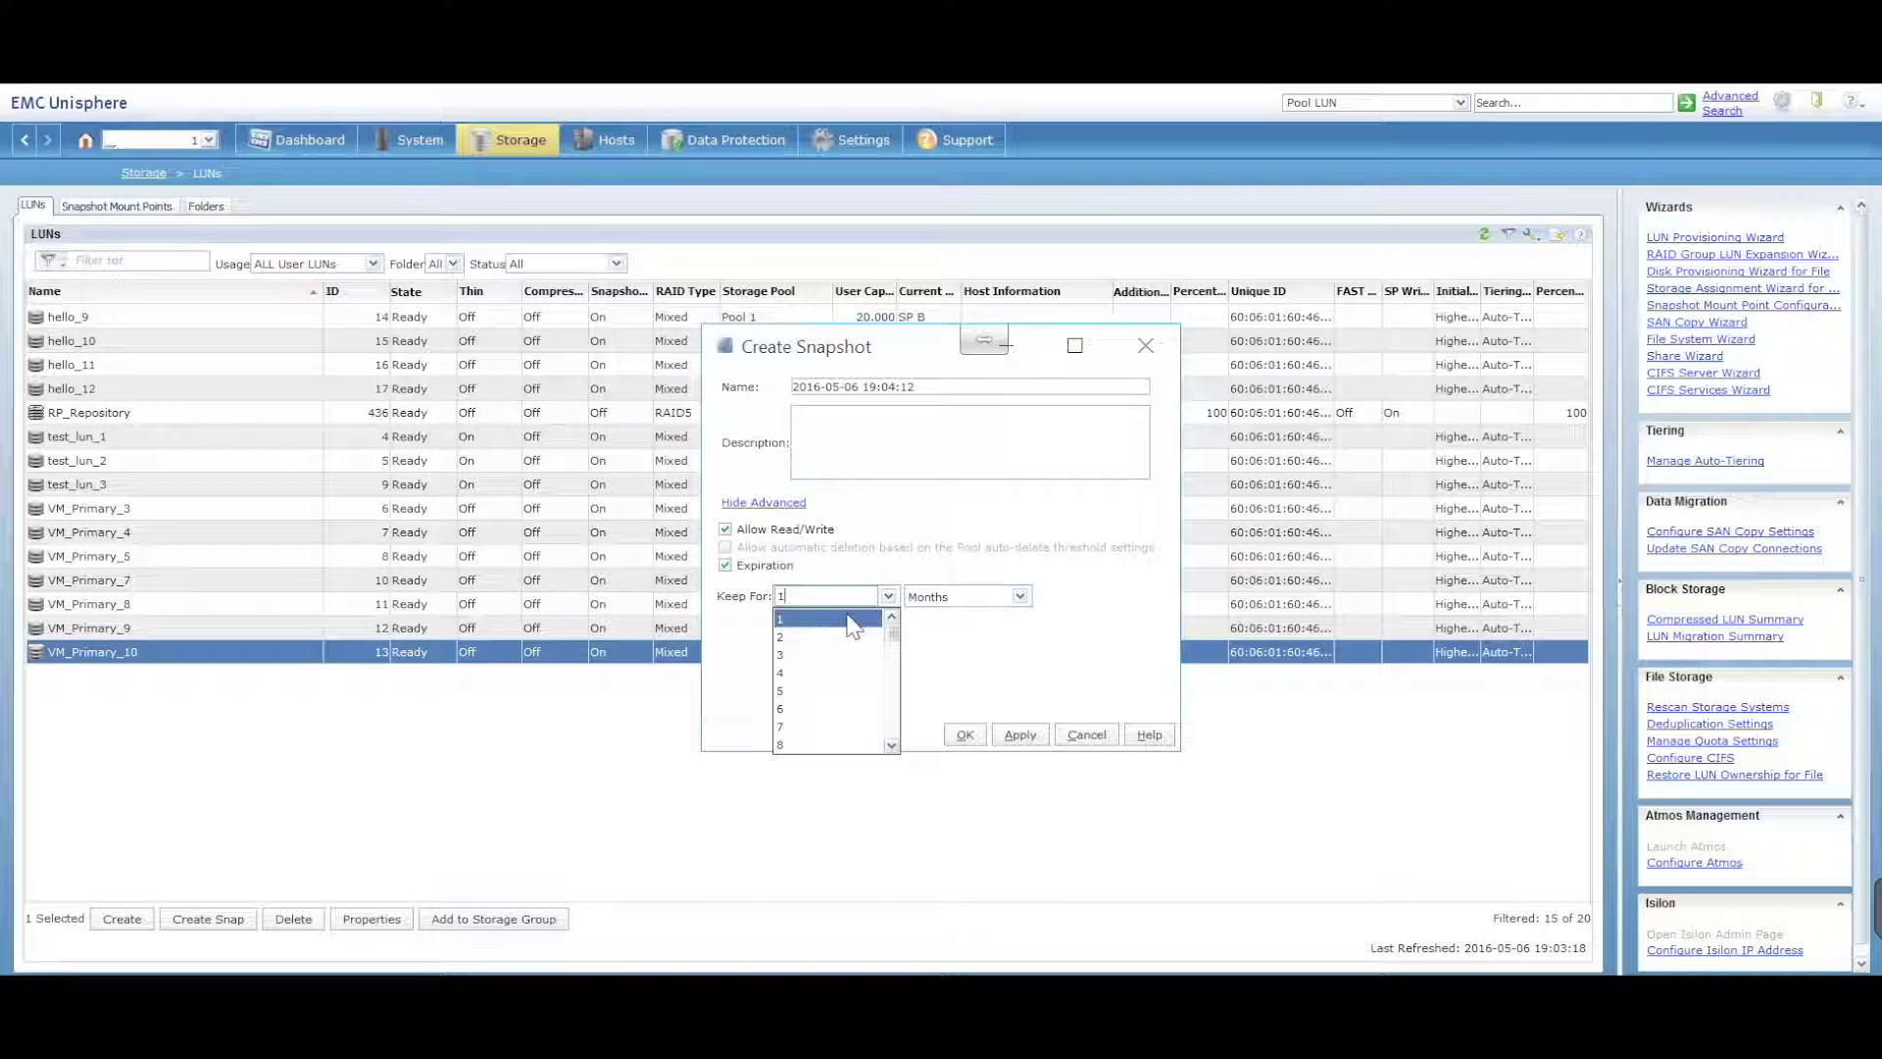
pyautogui.click(857, 618)
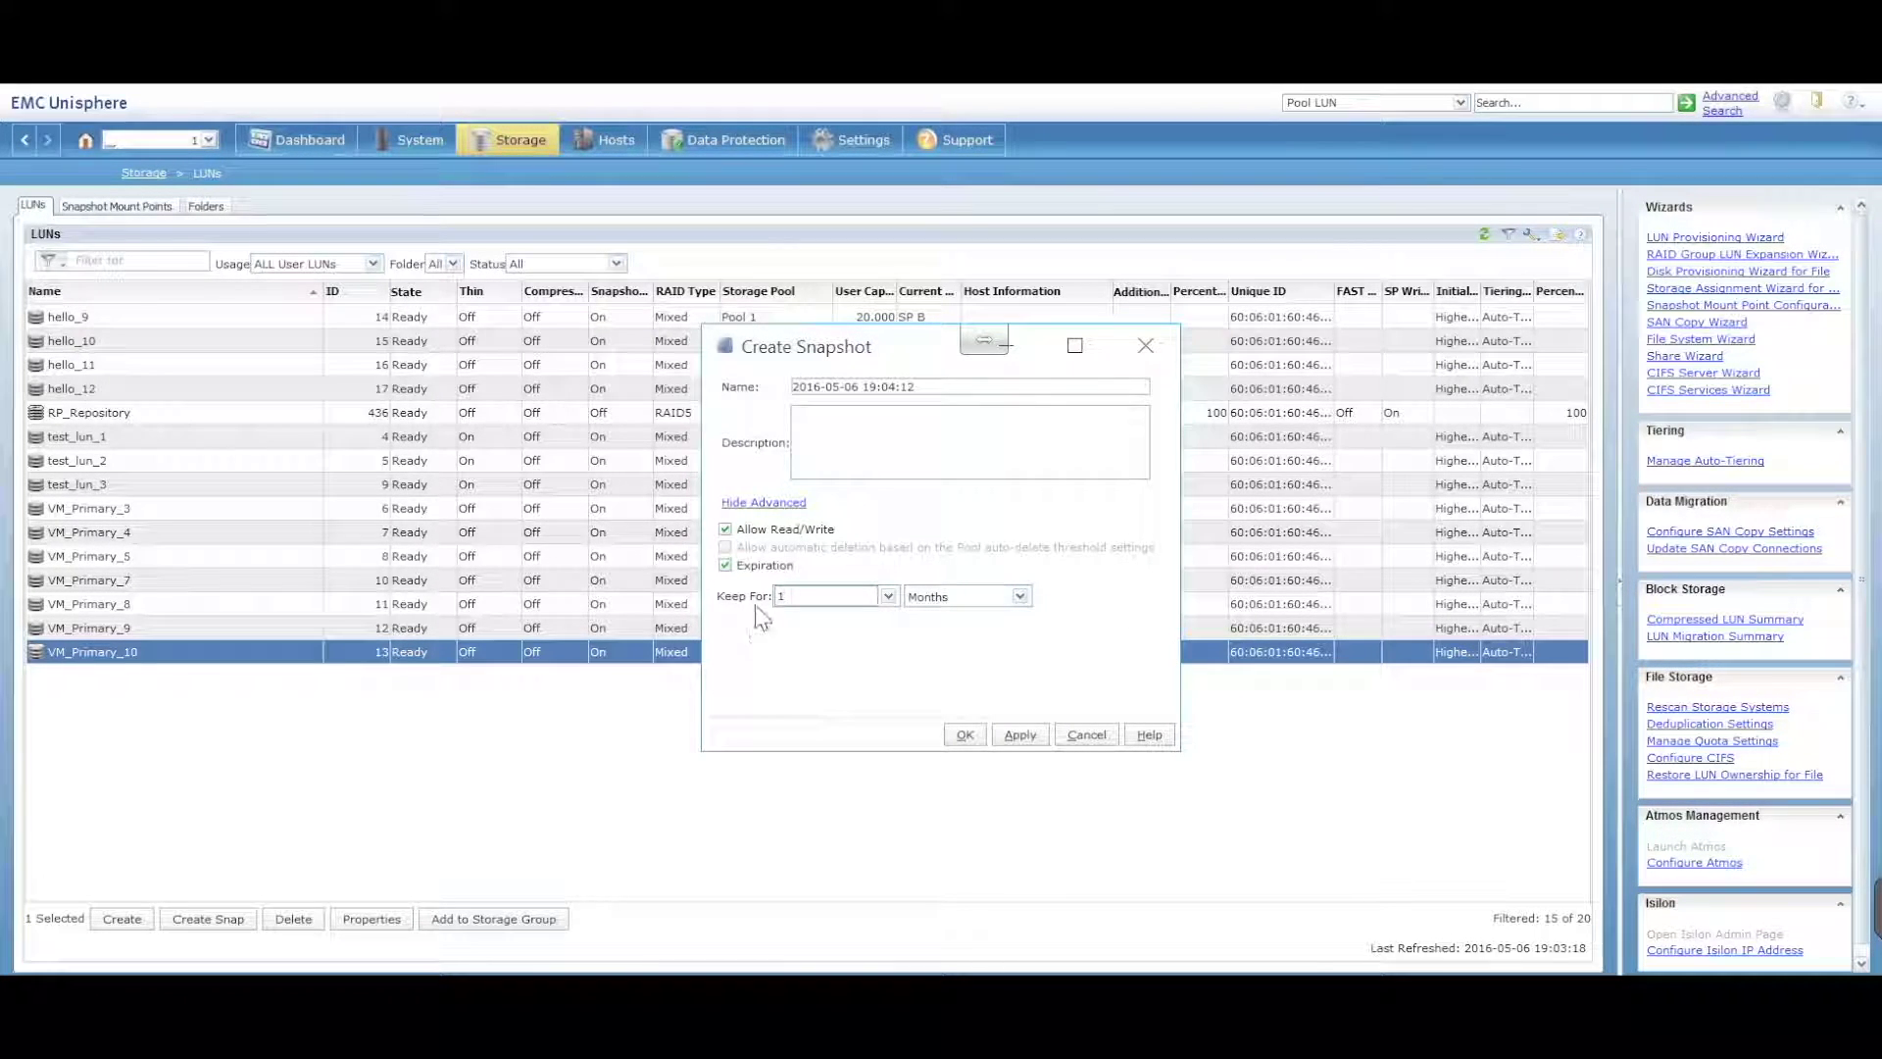
pyautogui.click(966, 737)
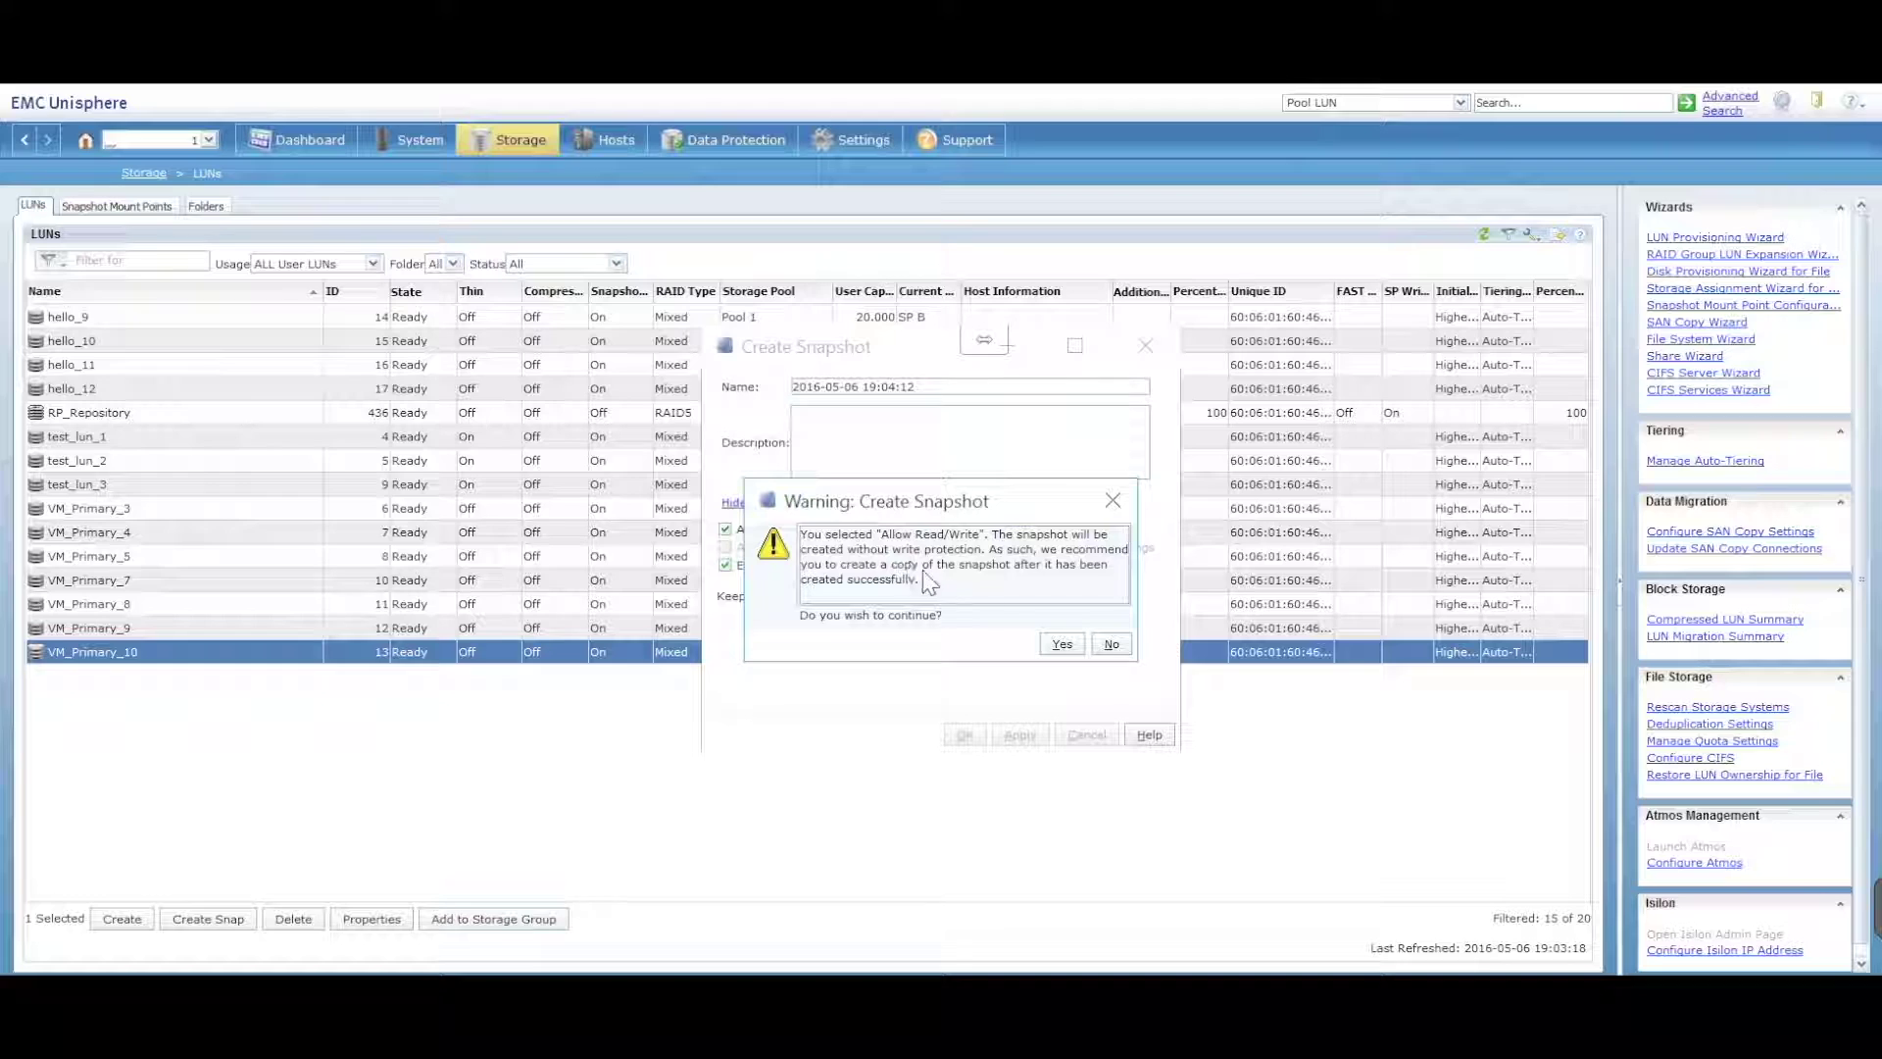
# Accept the read/write warning and dismiss the snapshot-created message
pyautogui.click(1061, 644)
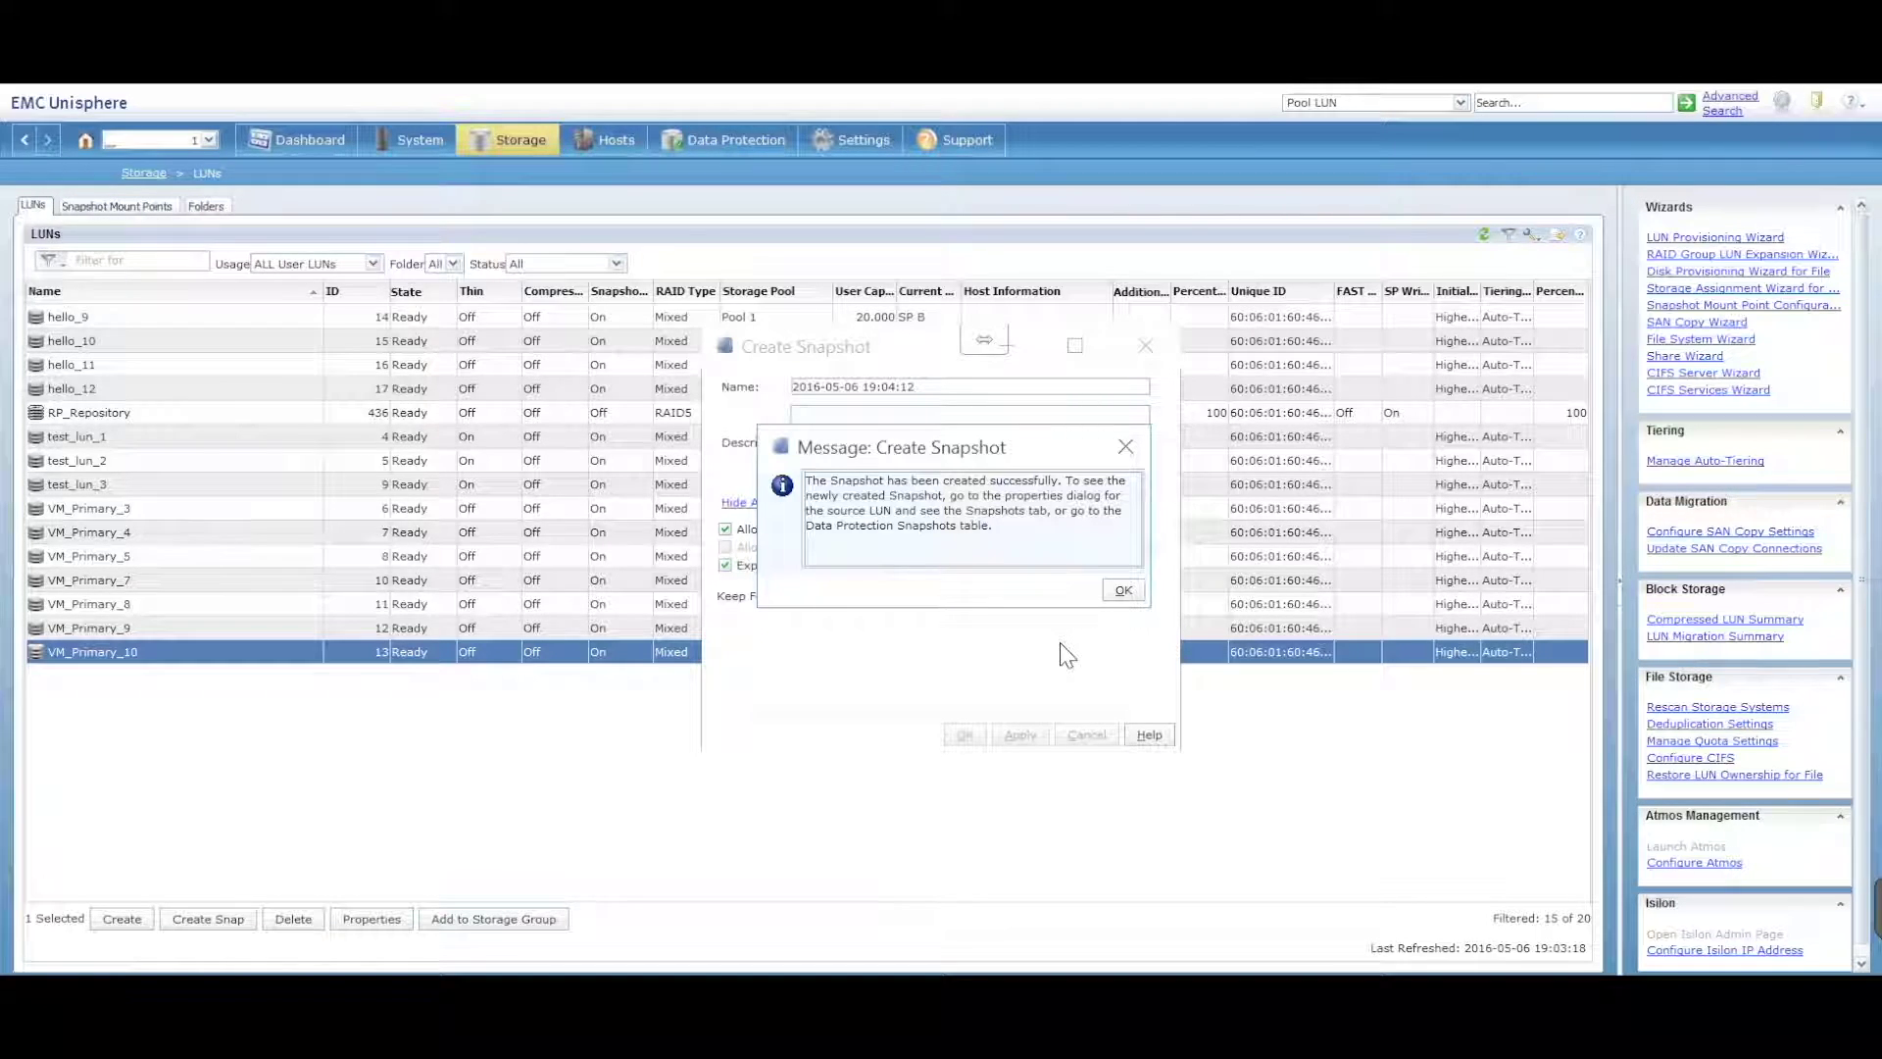
pyautogui.click(1123, 591)
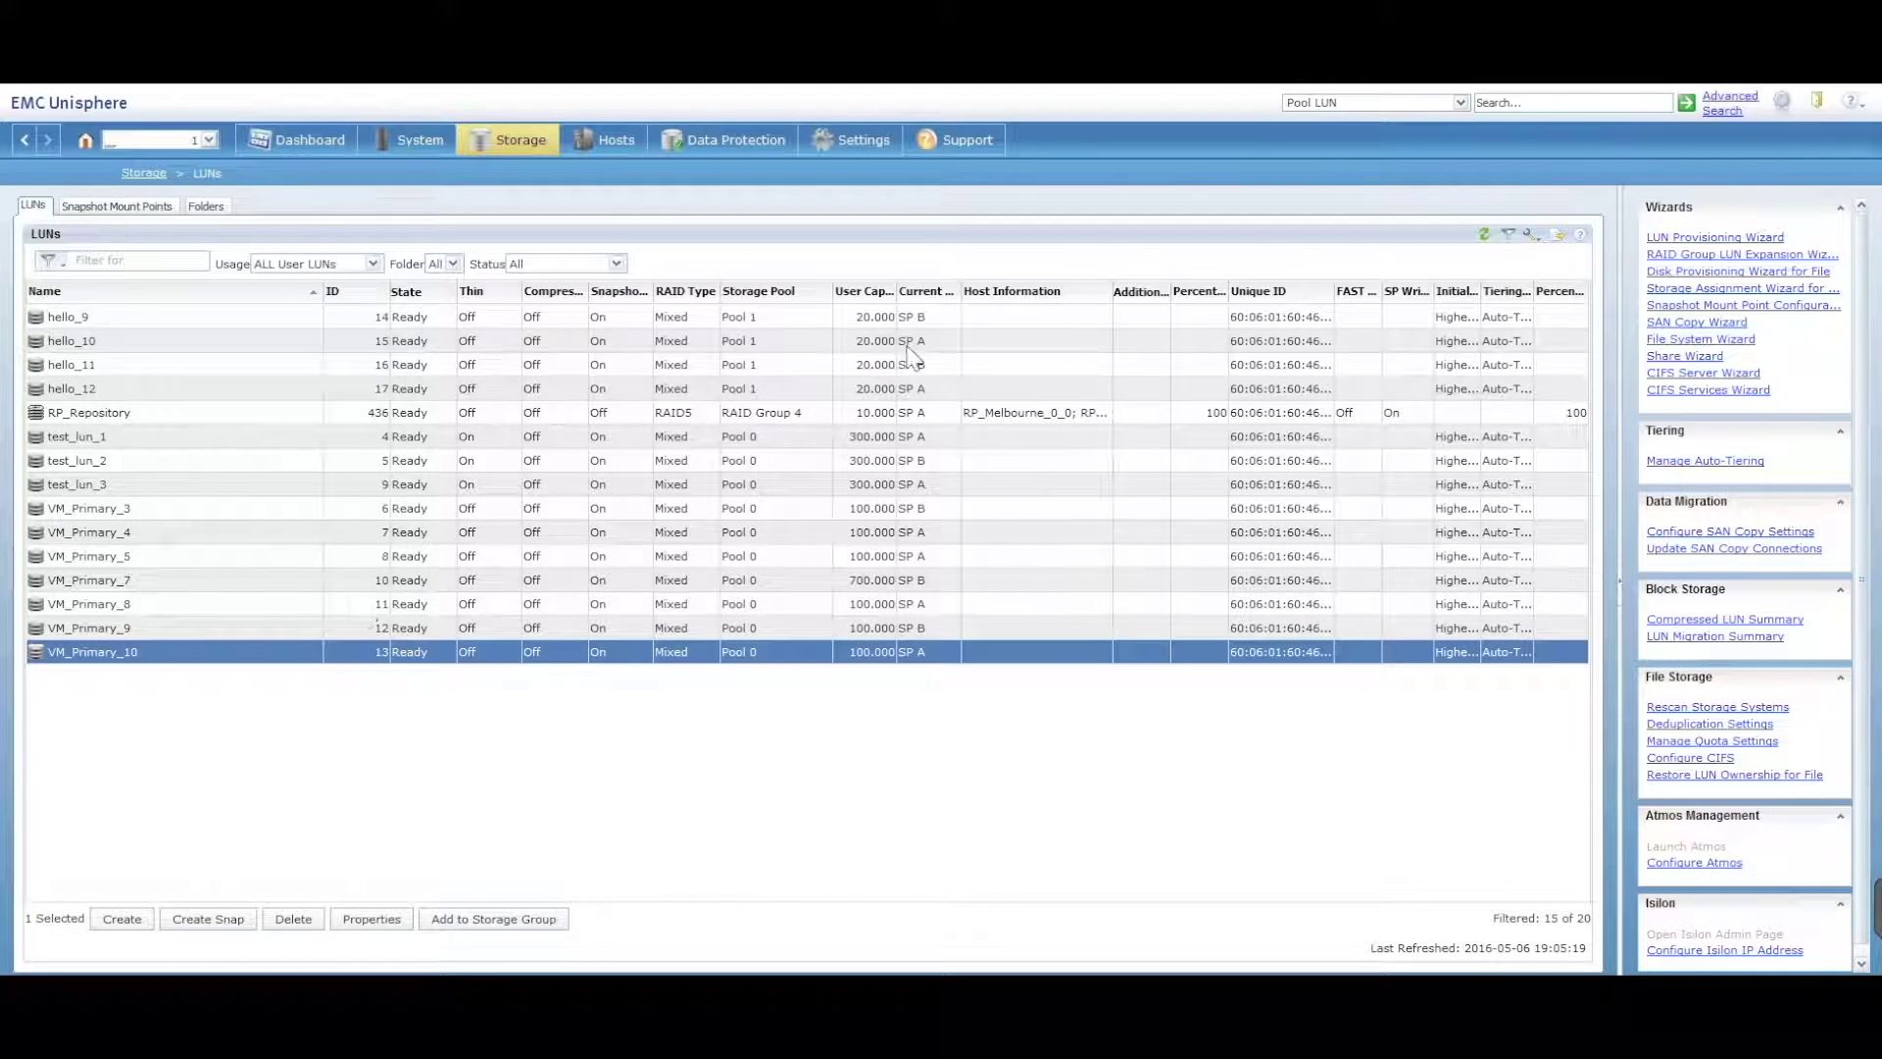
pyautogui.click(726, 142)
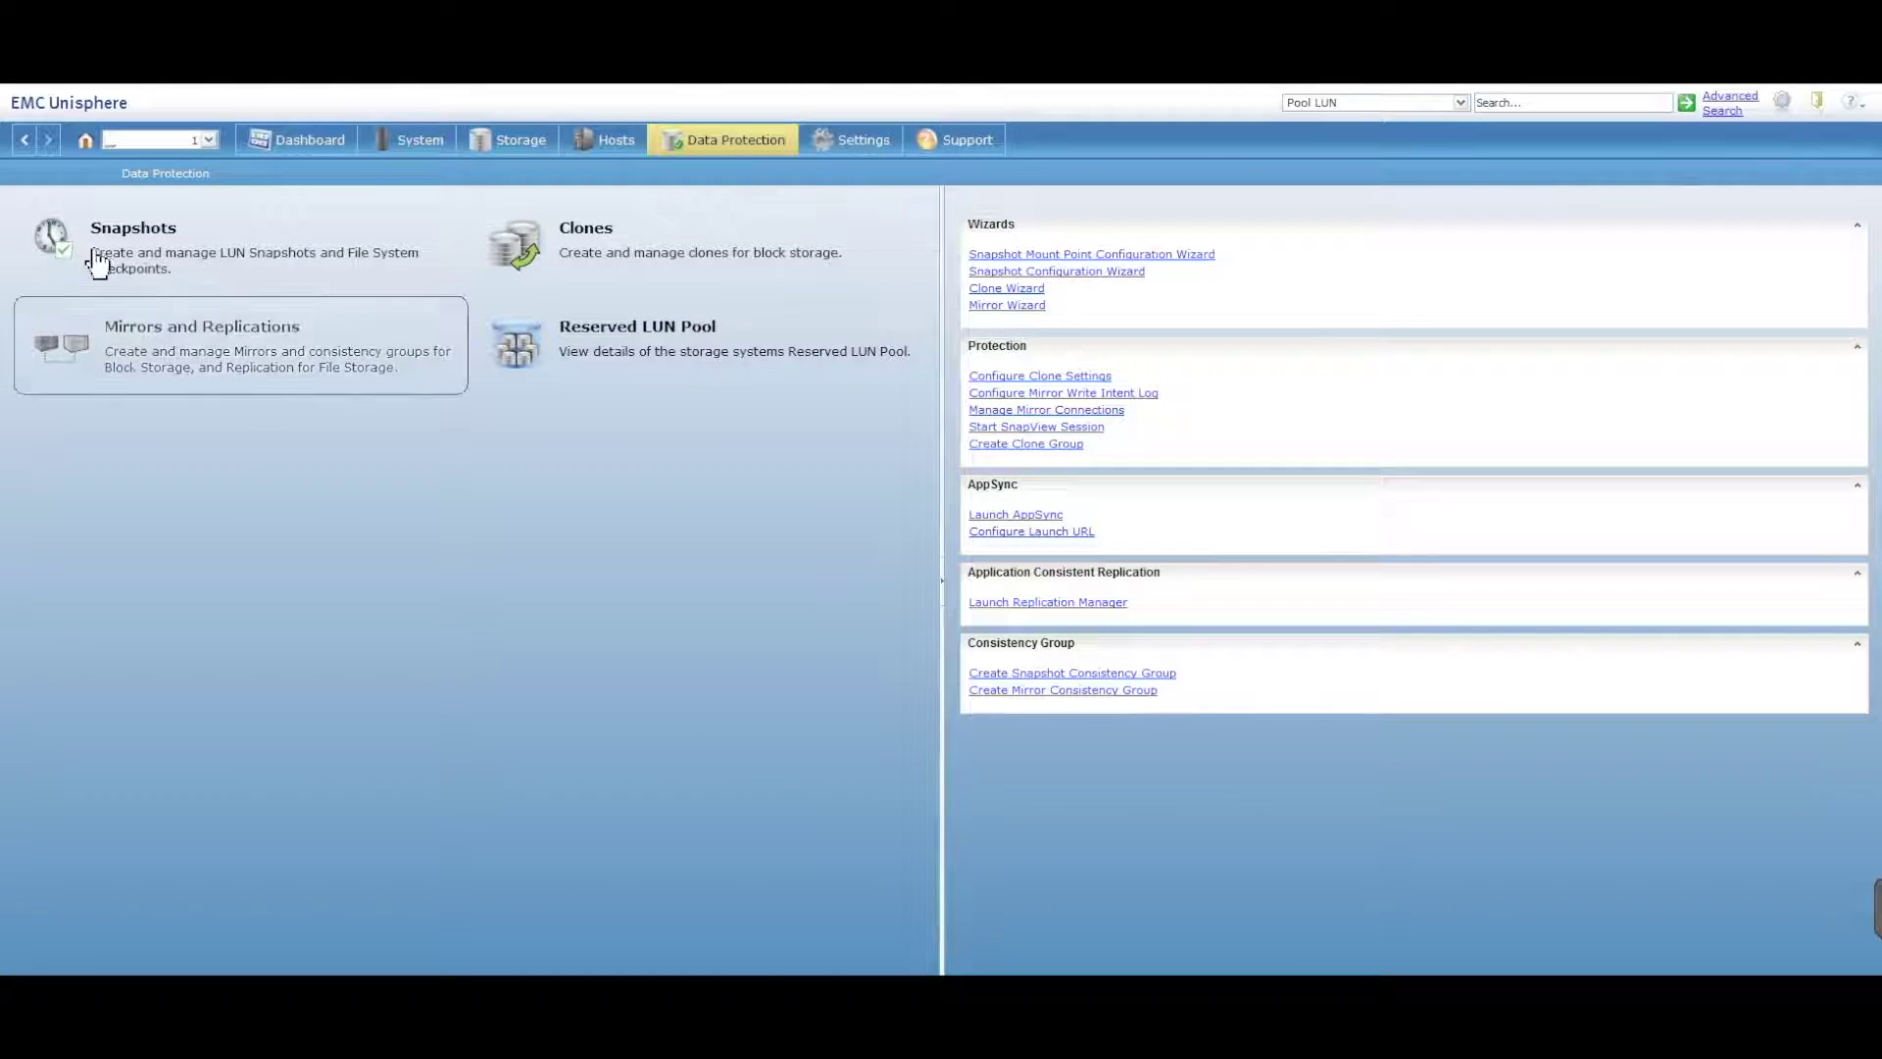
pyautogui.click(174, 243)
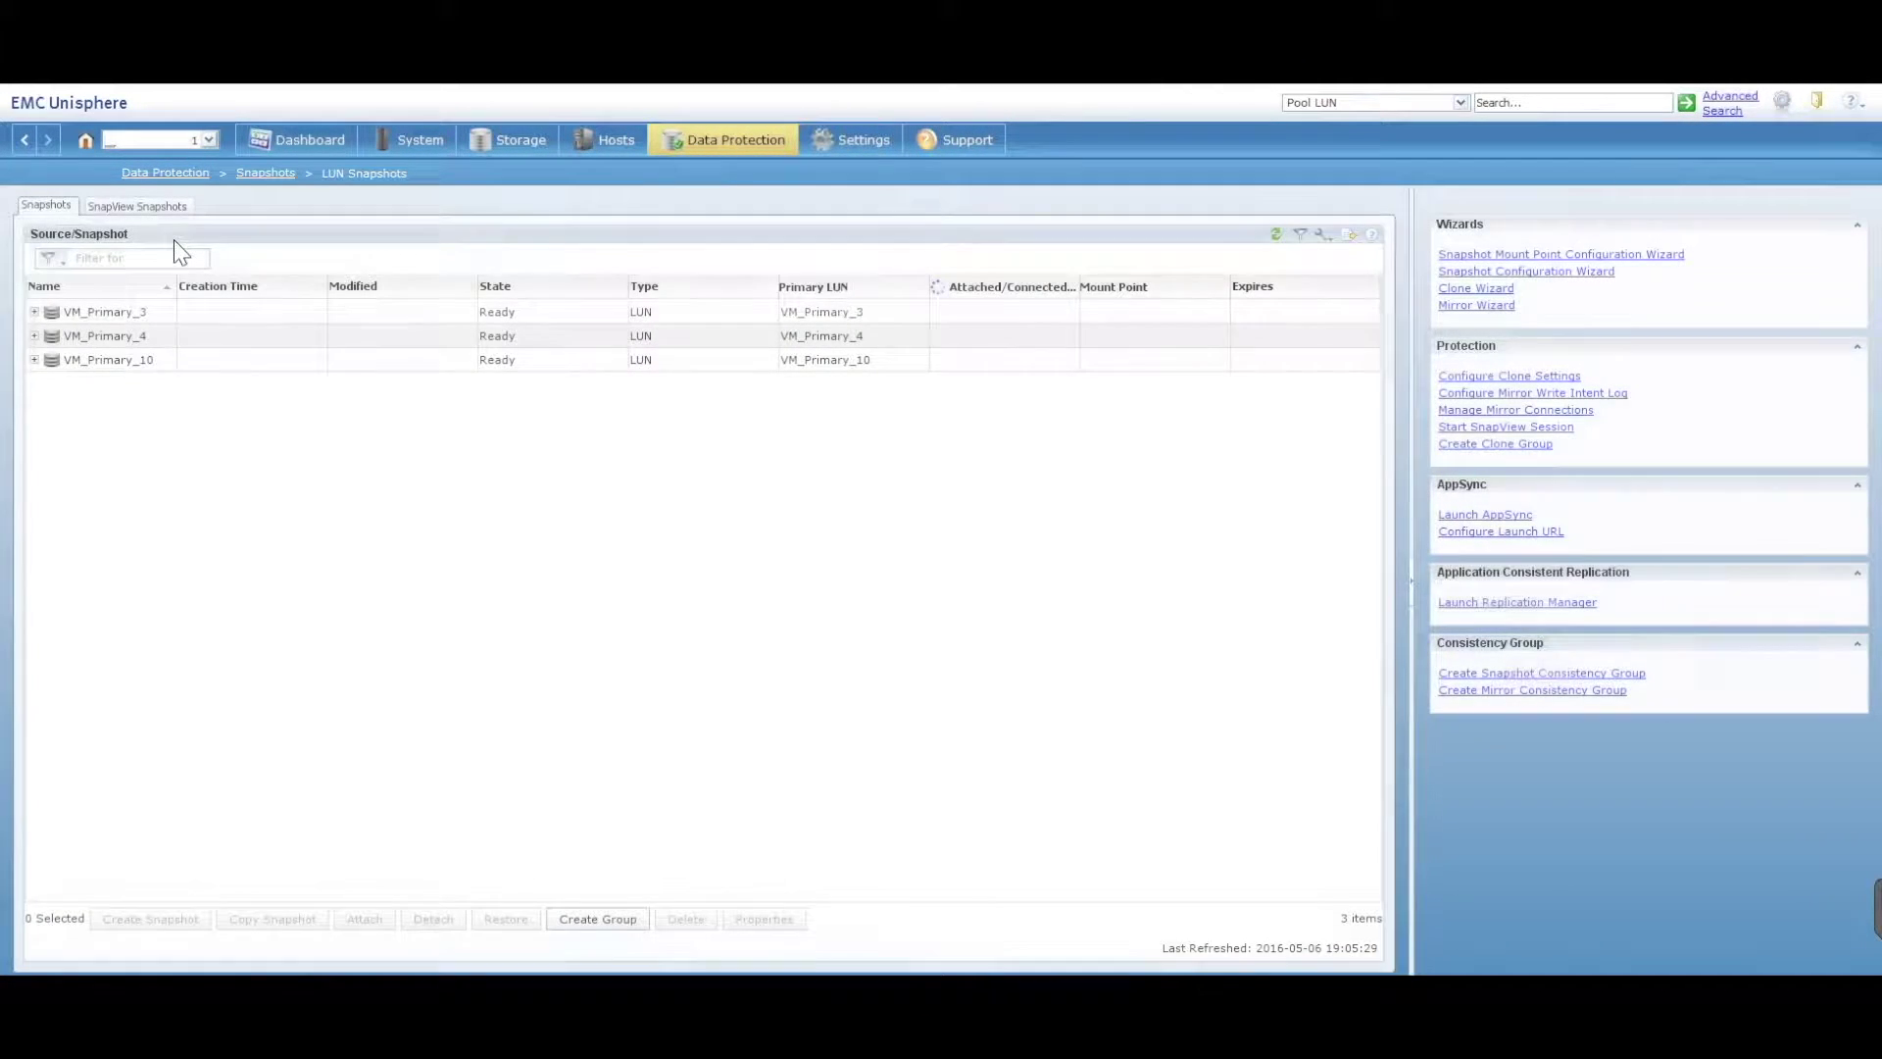
pyautogui.click(35, 359)
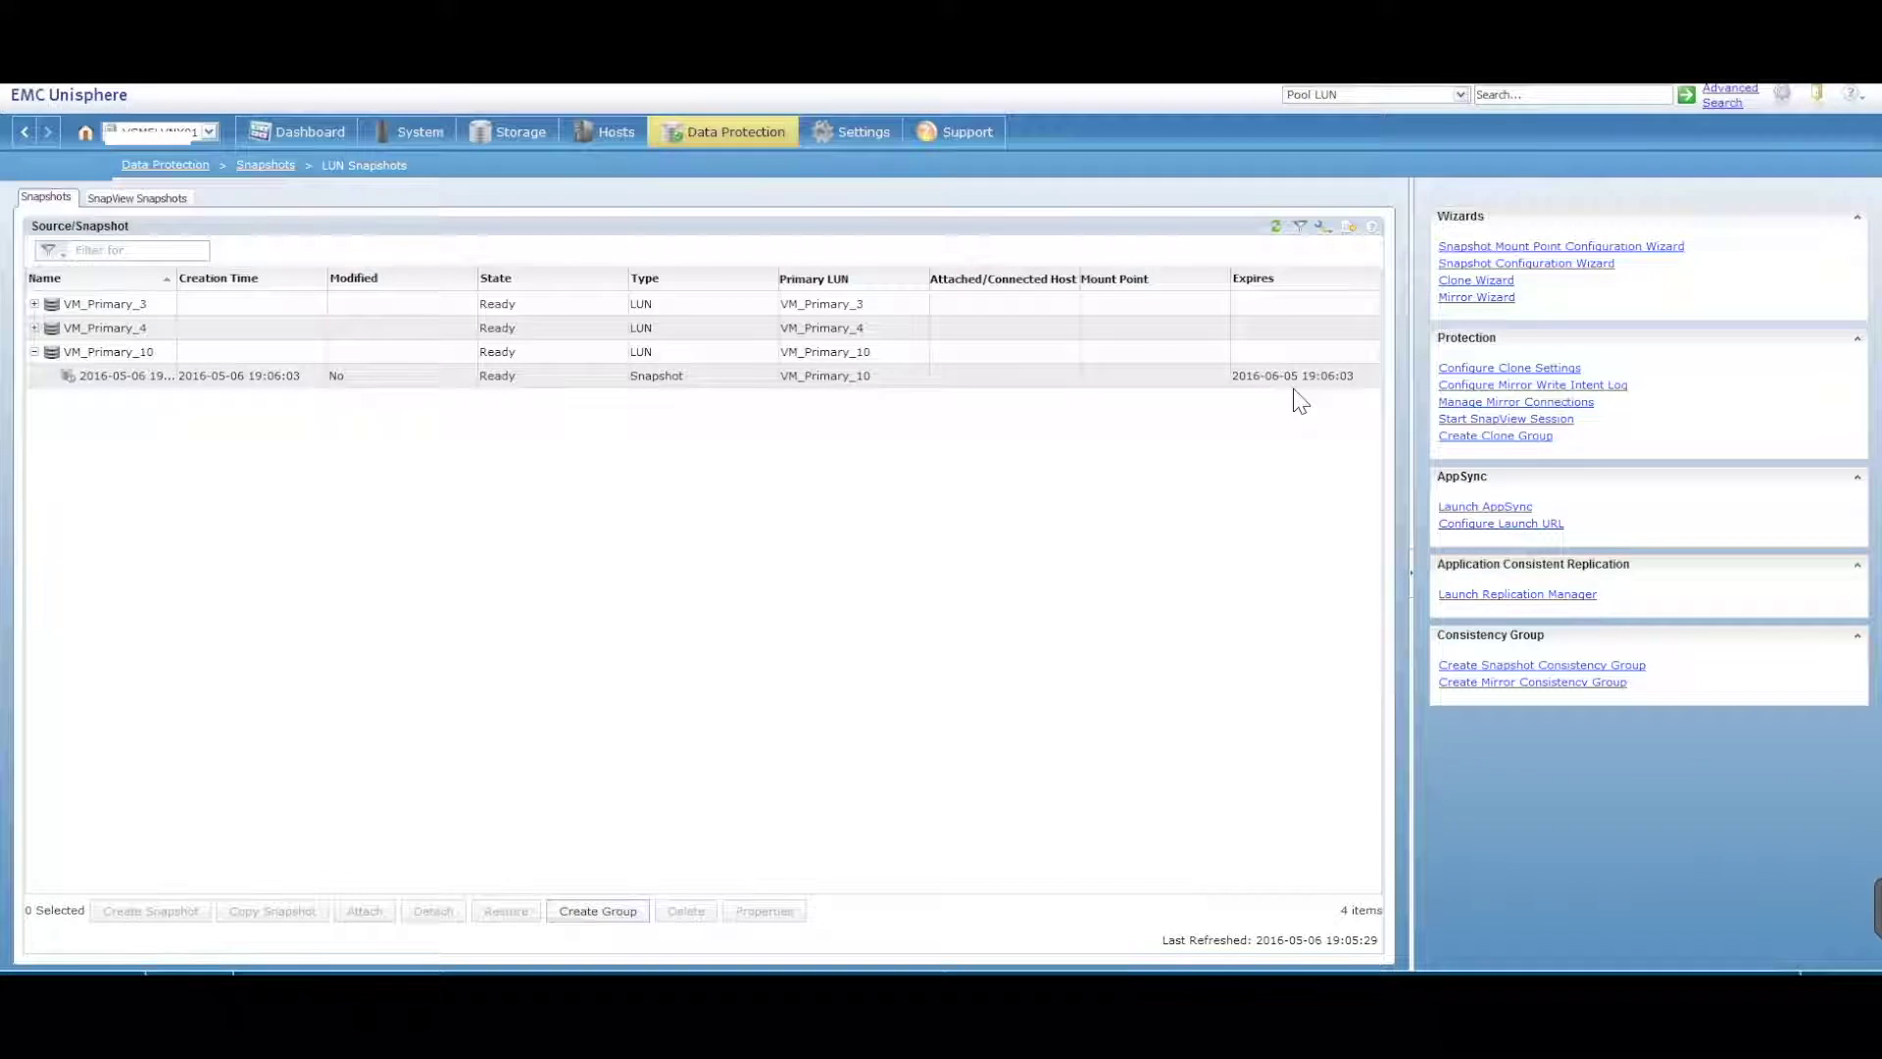
pyautogui.click(109, 380)
pyautogui.click(102, 353)
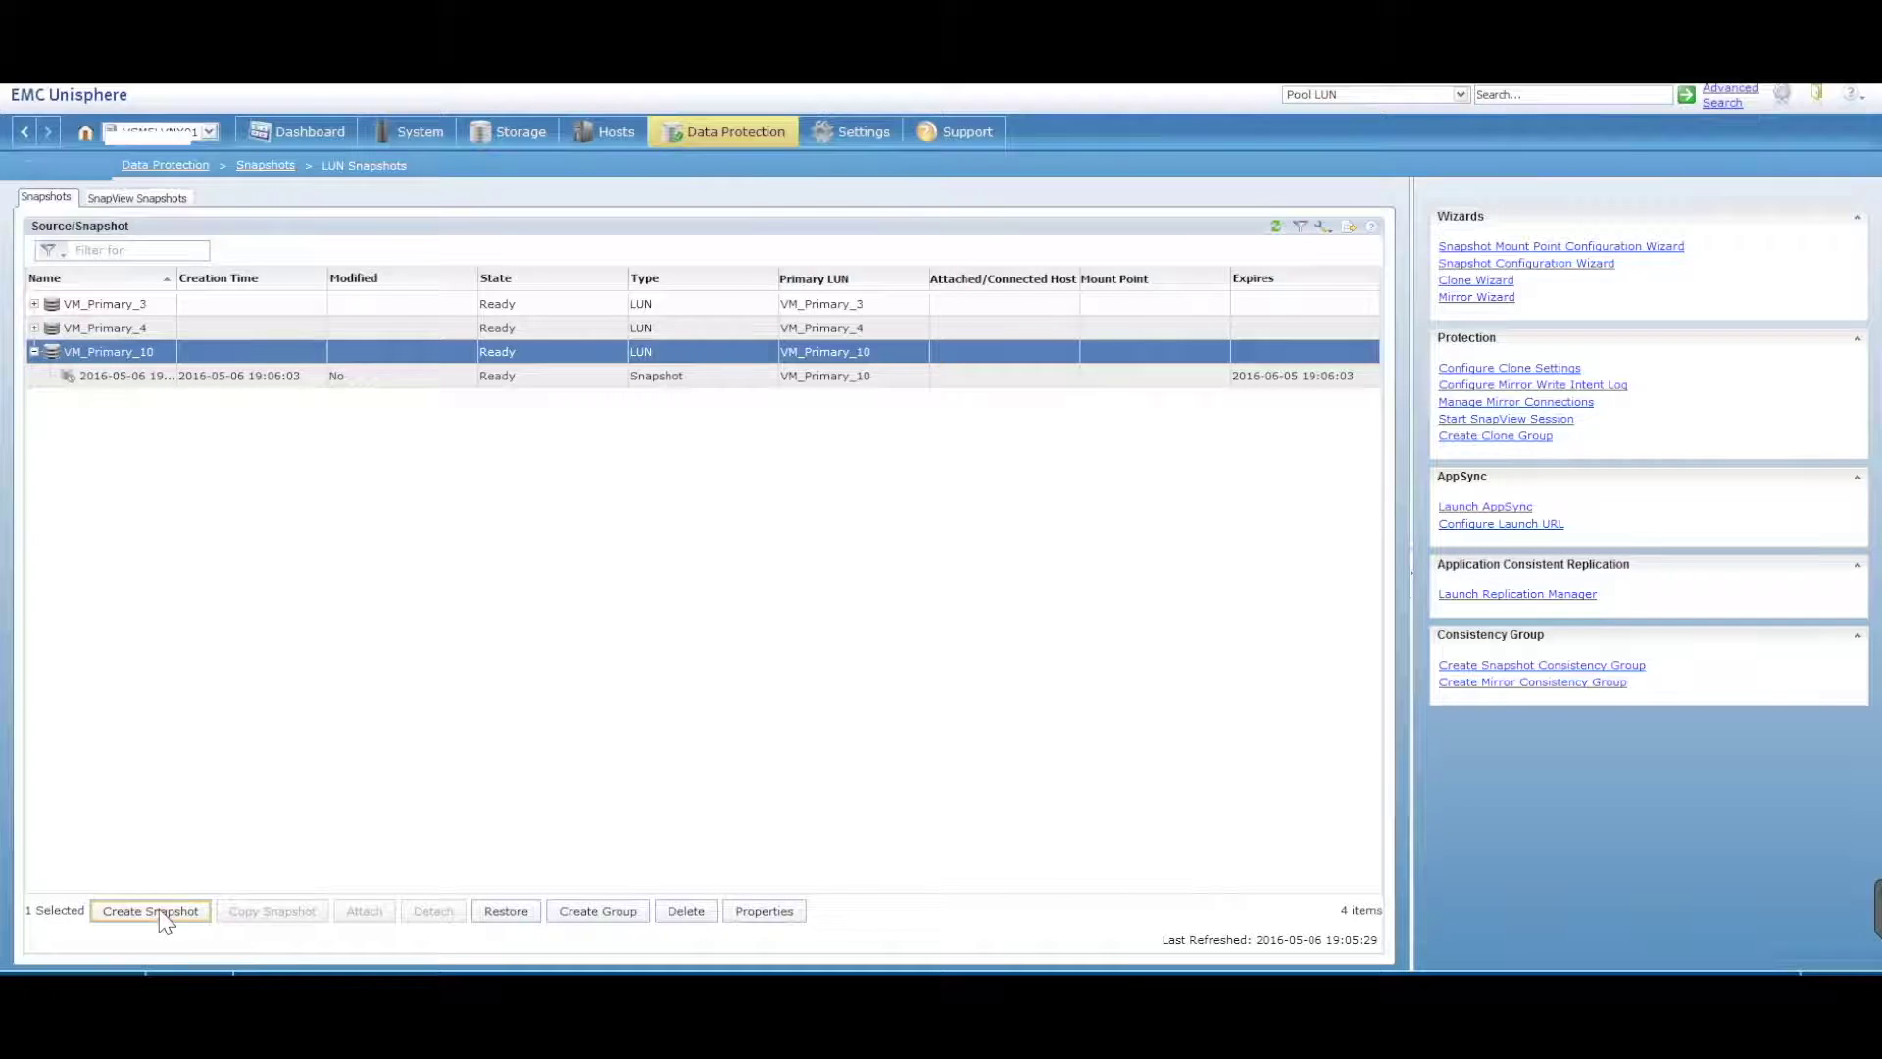
pyautogui.click(122, 373)
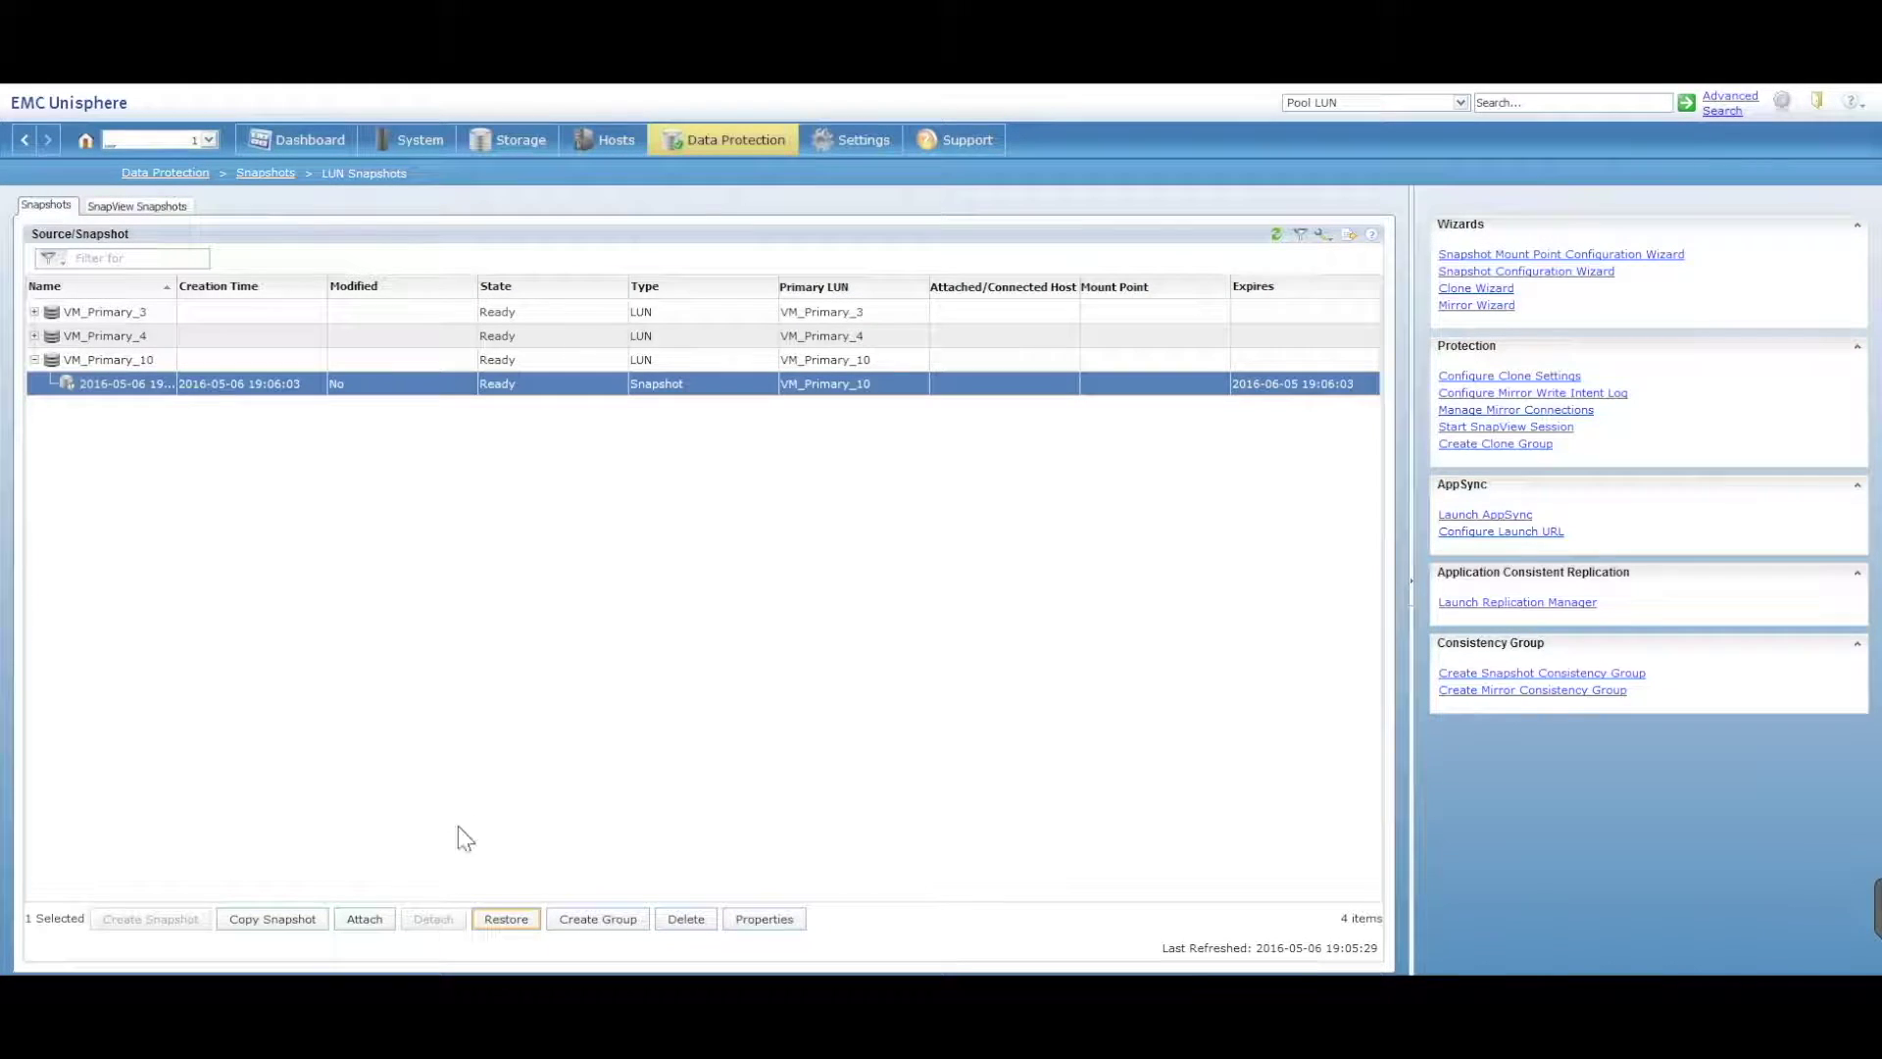
pyautogui.click(508, 924)
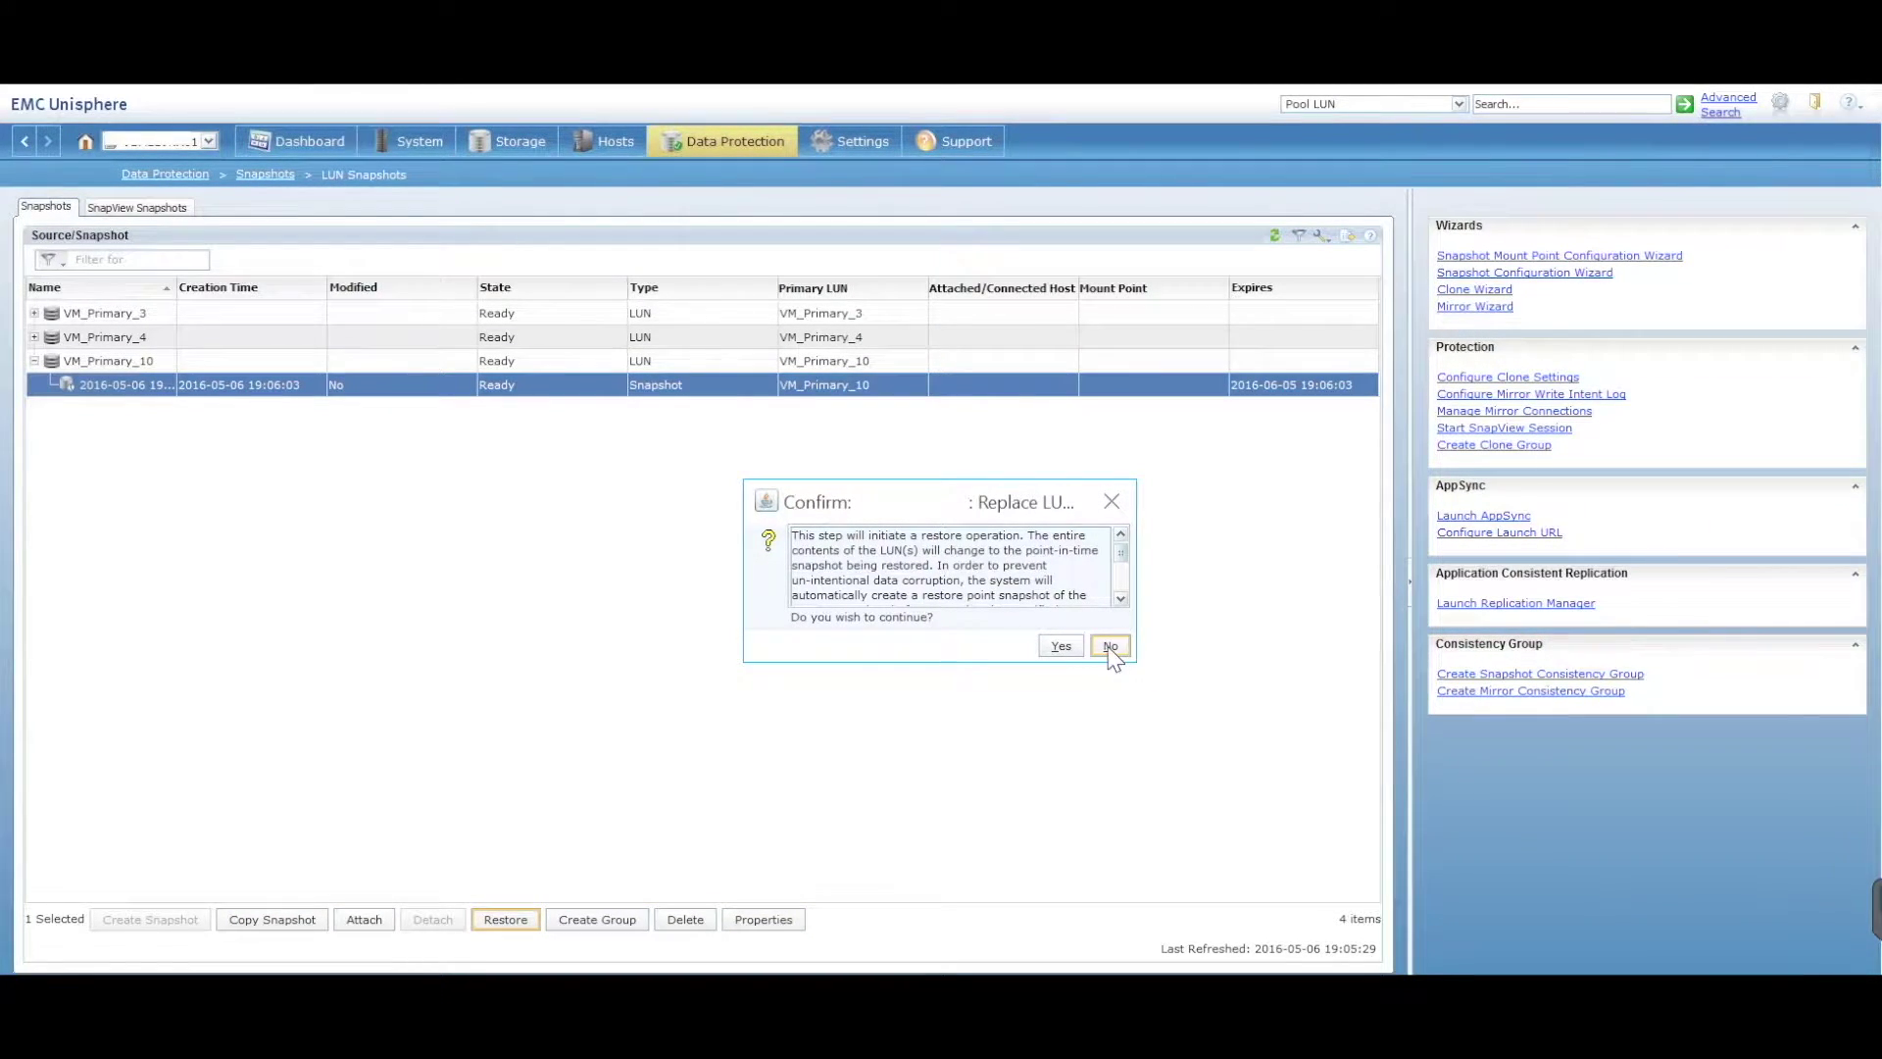
pyautogui.click(1113, 647)
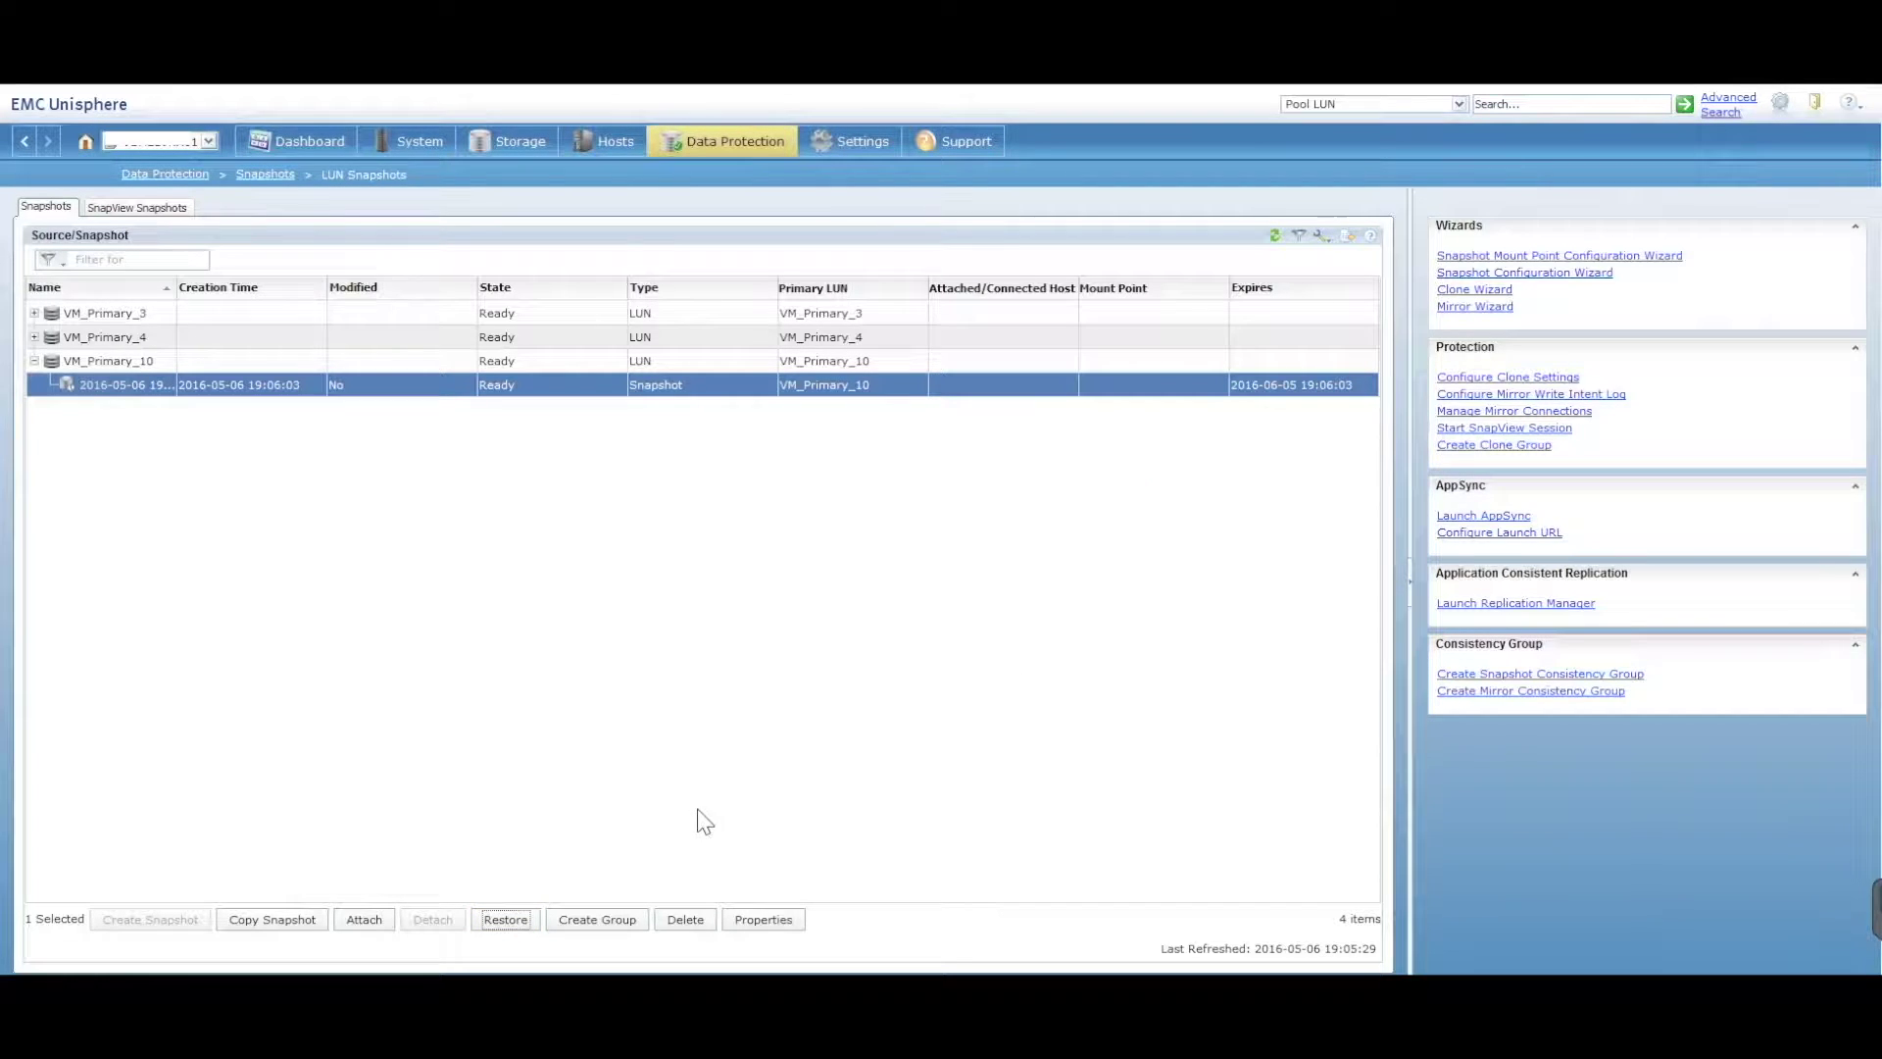
pyautogui.click(604, 919)
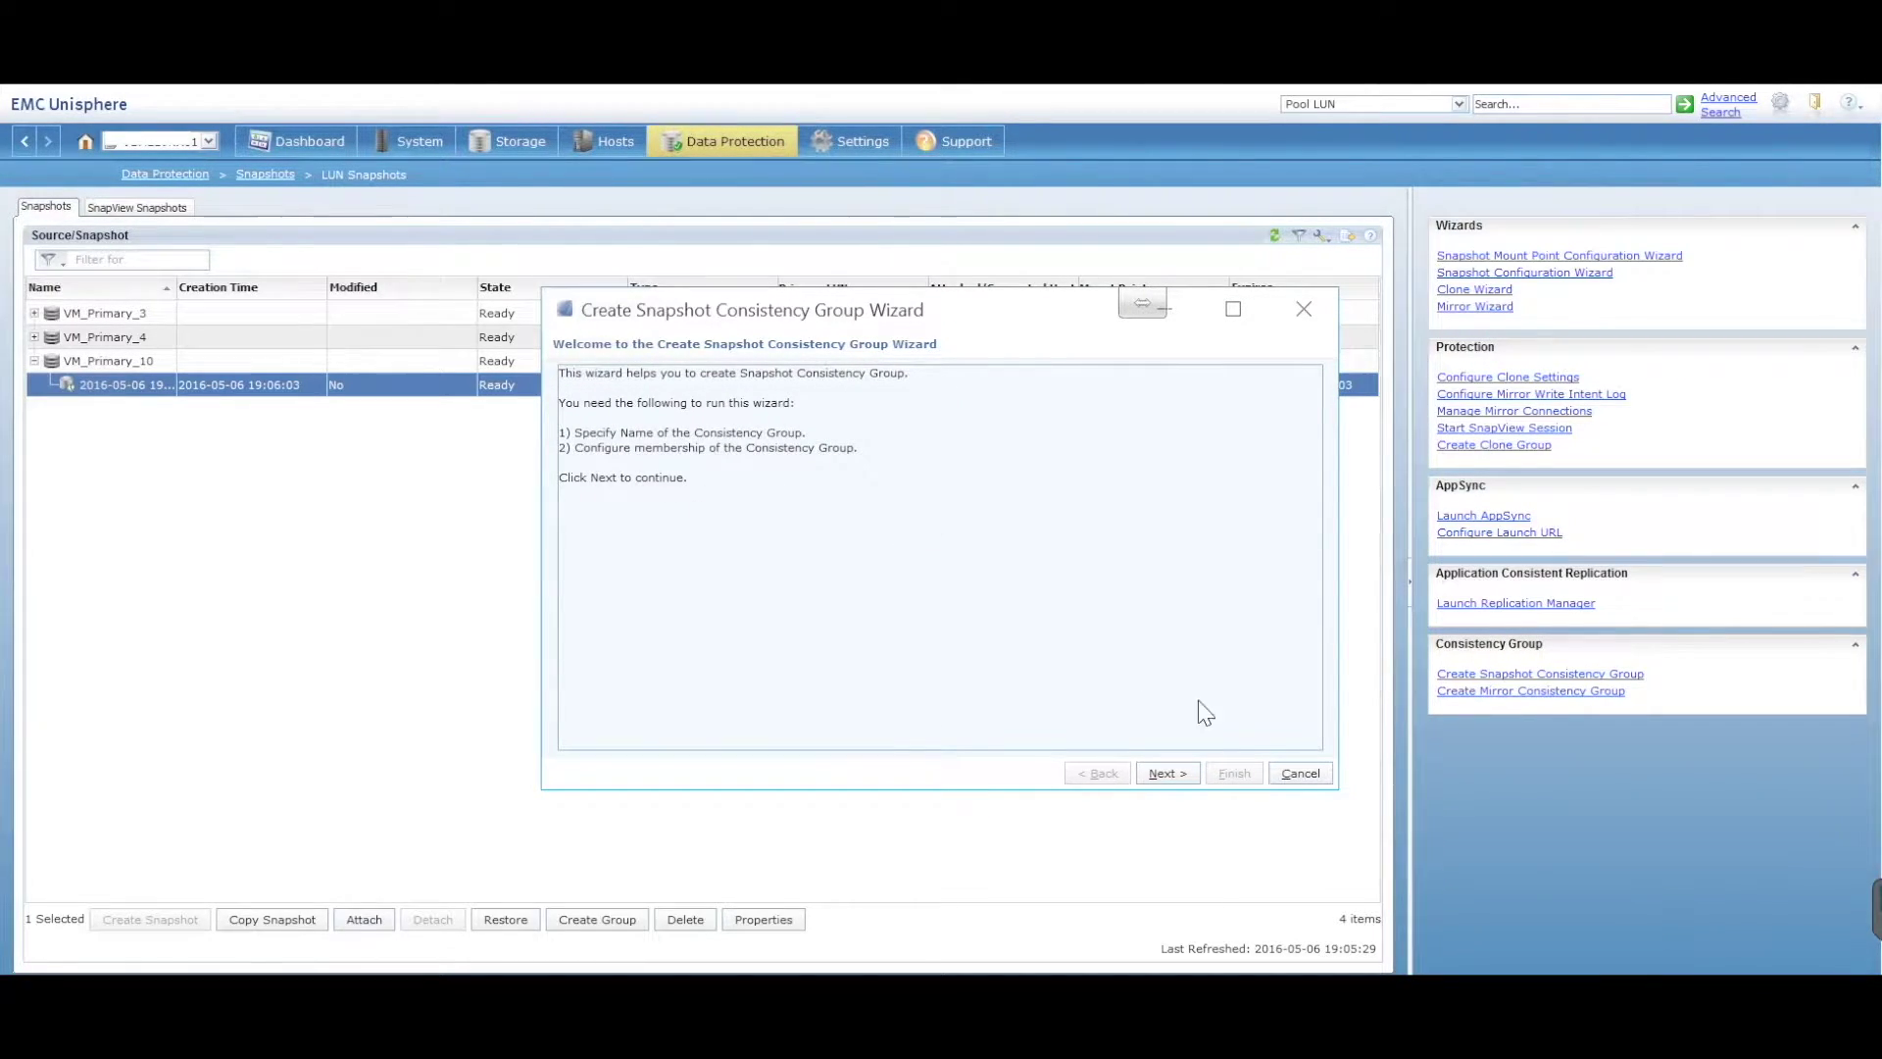
pyautogui.click(1300, 774)
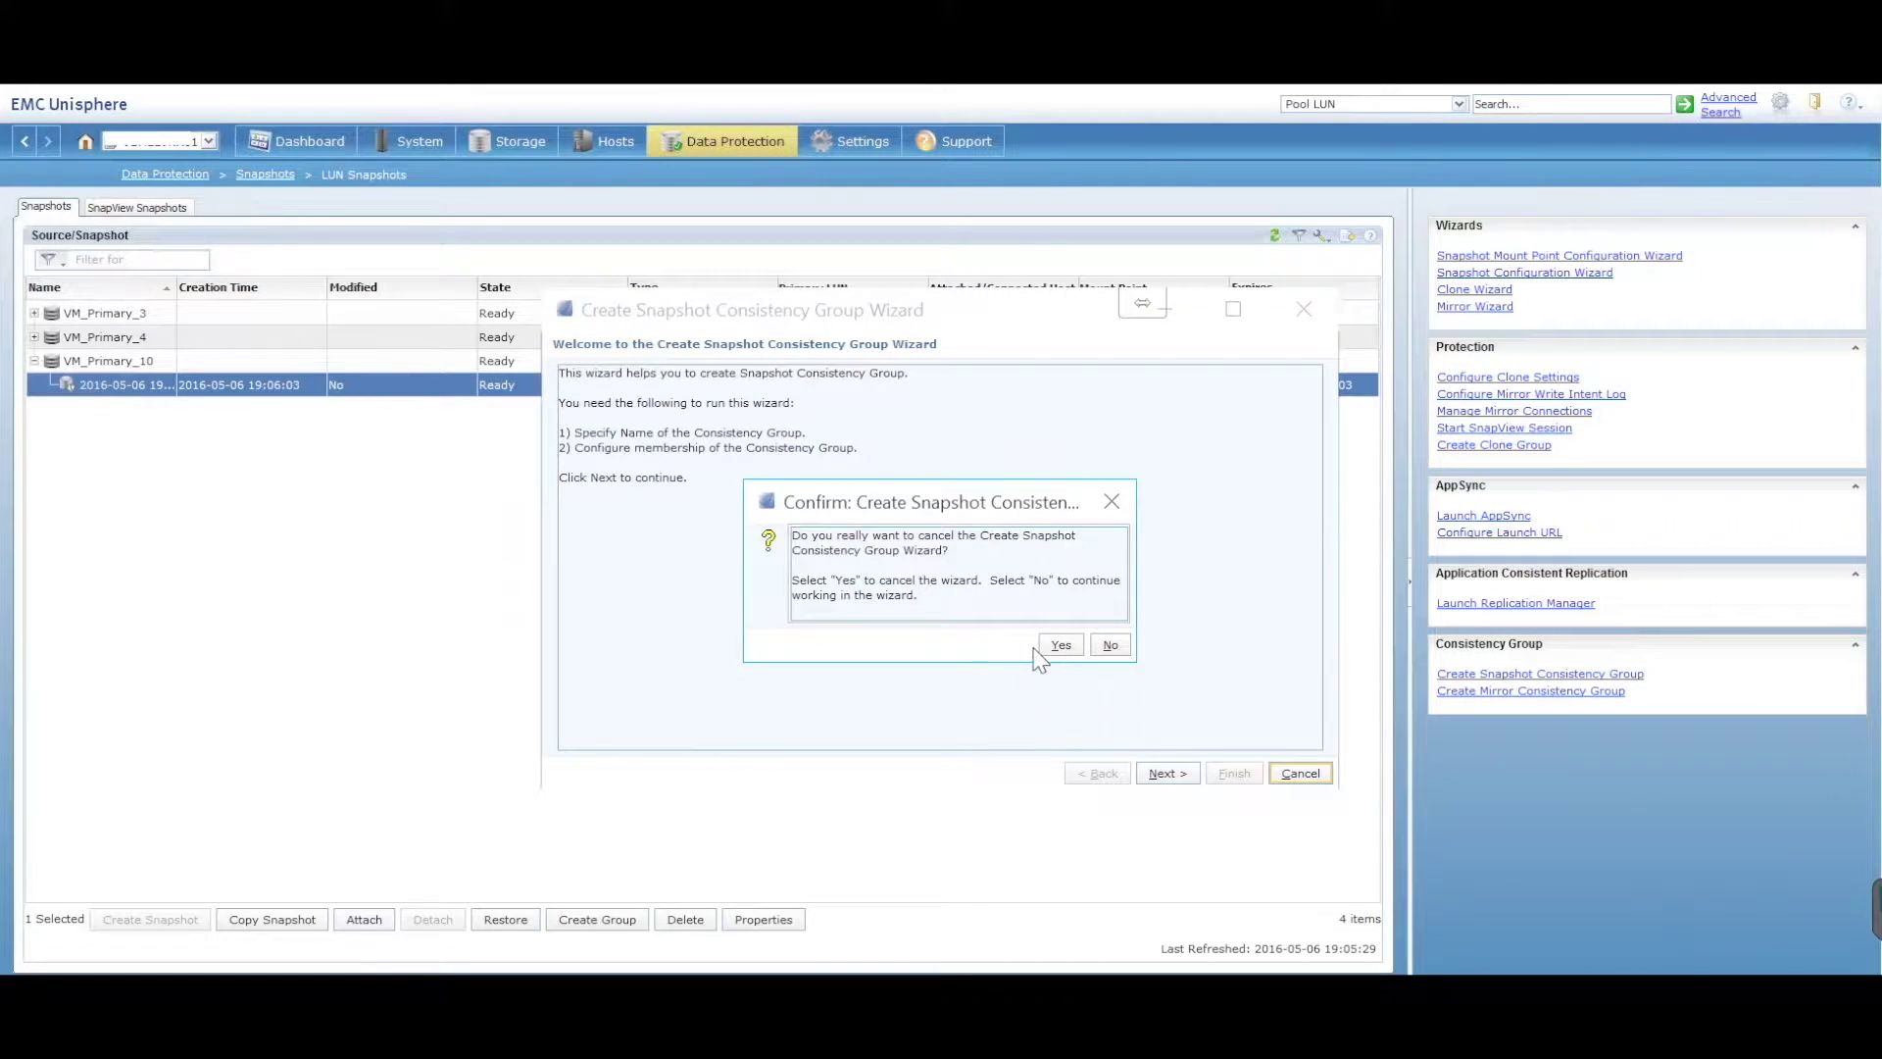
pyautogui.click(1060, 645)
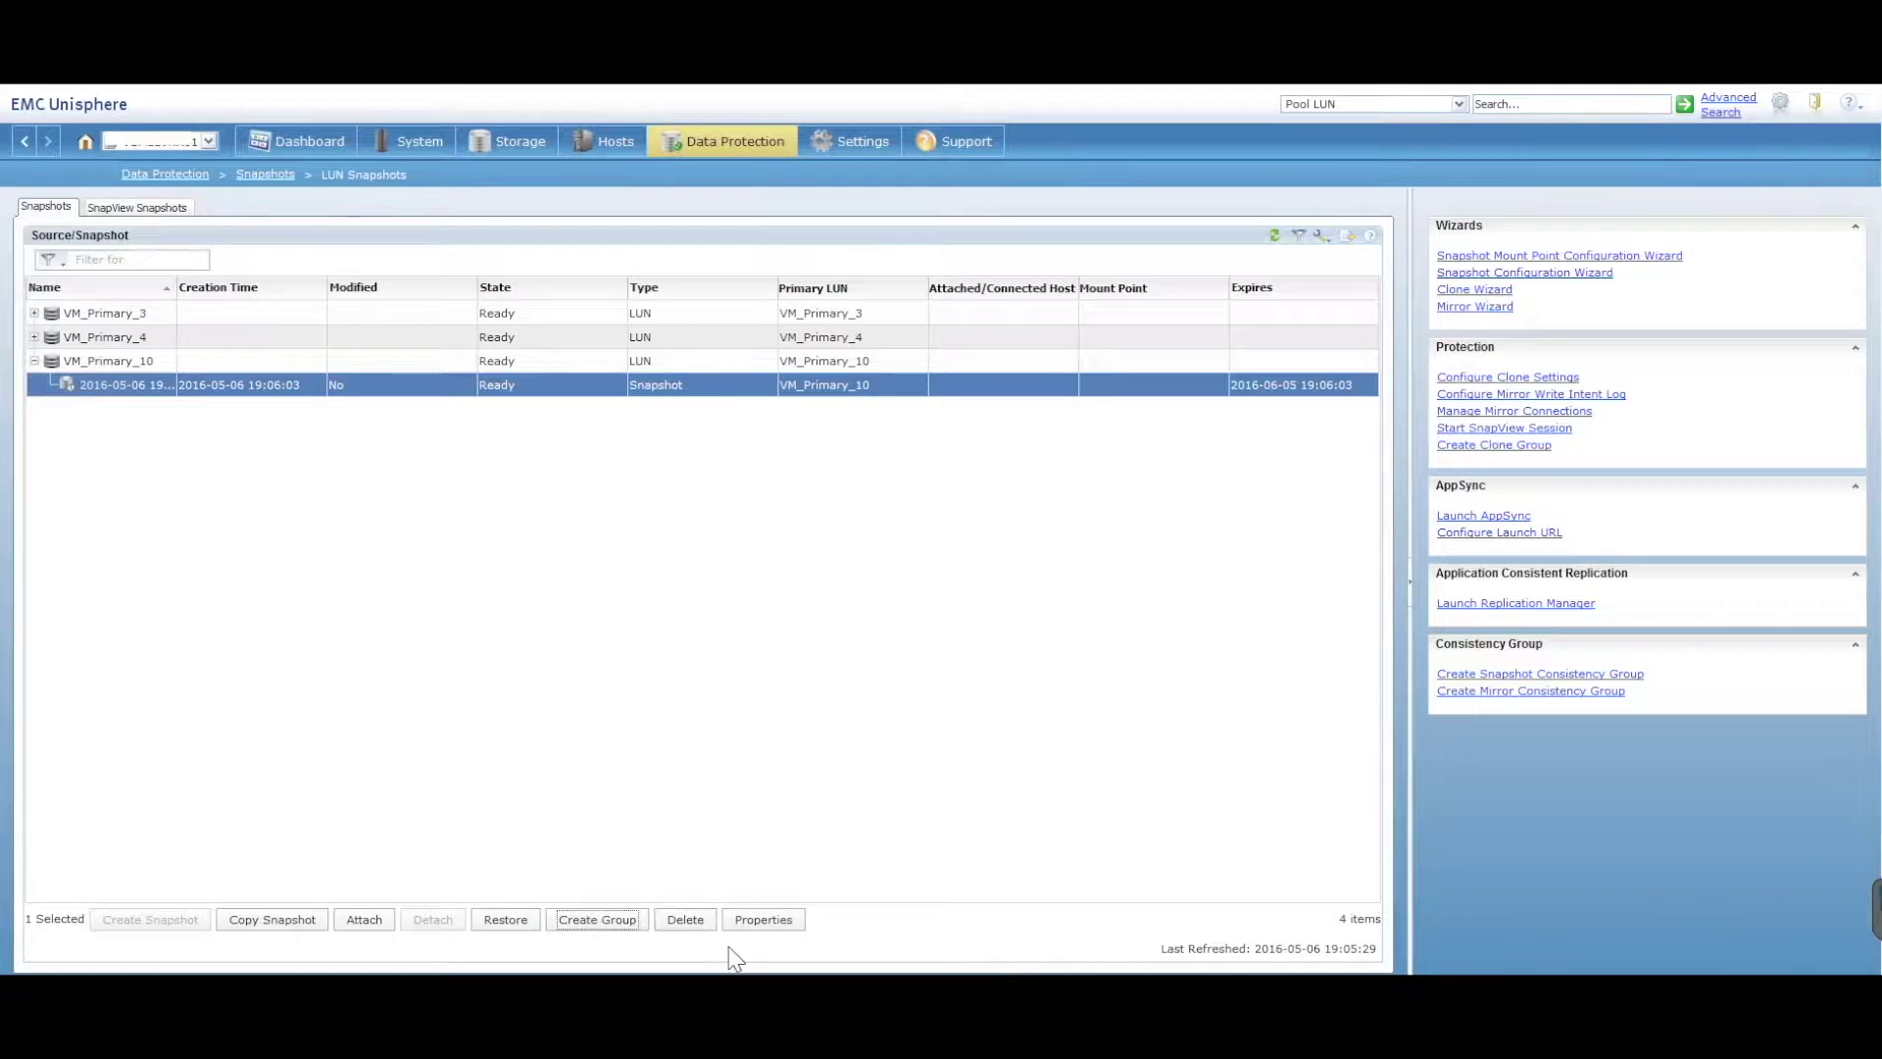
pyautogui.click(682, 919)
# Confirm deleting the VM_Primary_10 snapshot, dismiss the notice, and expand VM_Primary_4
pyautogui.click(1061, 646)
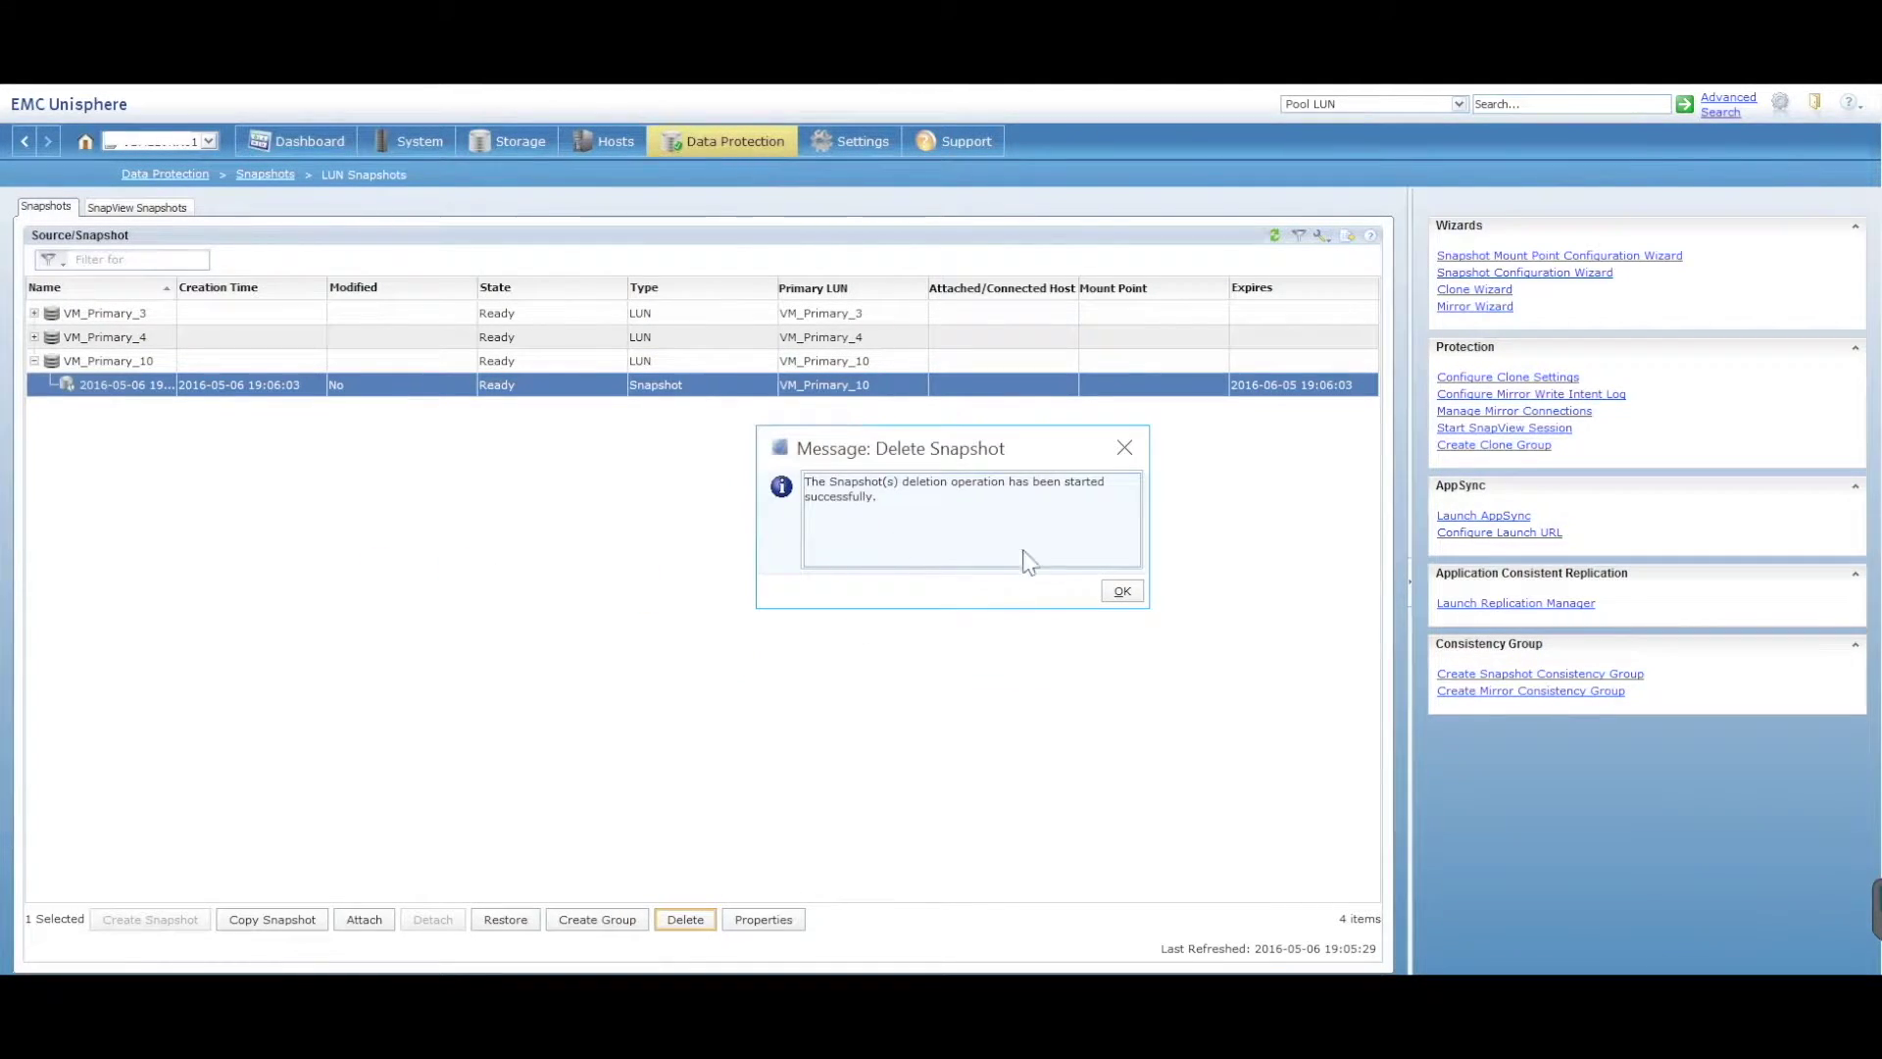
pyautogui.click(1121, 591)
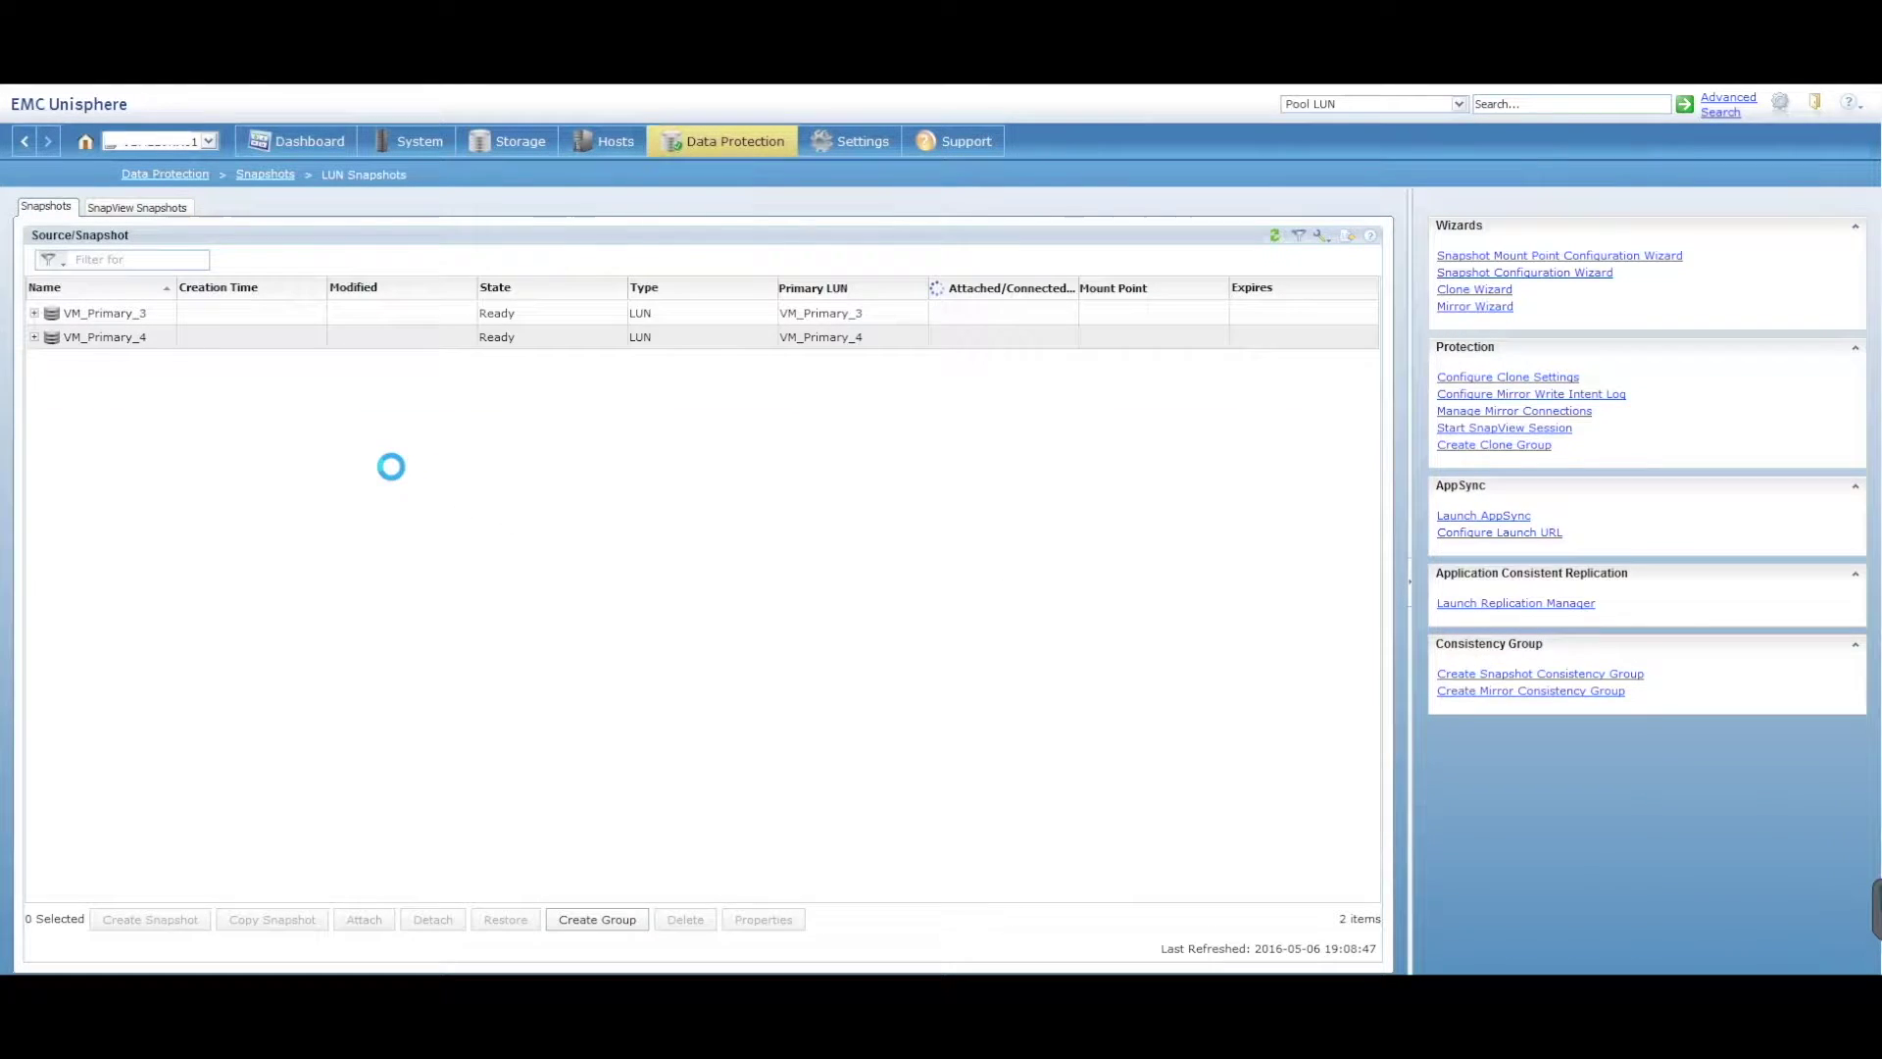
pyautogui.click(33, 314)
# Expand VM_Primary_3, then view the VM_Primary_4 snapshot's properties and source LUN without saving
pyautogui.click(34, 337)
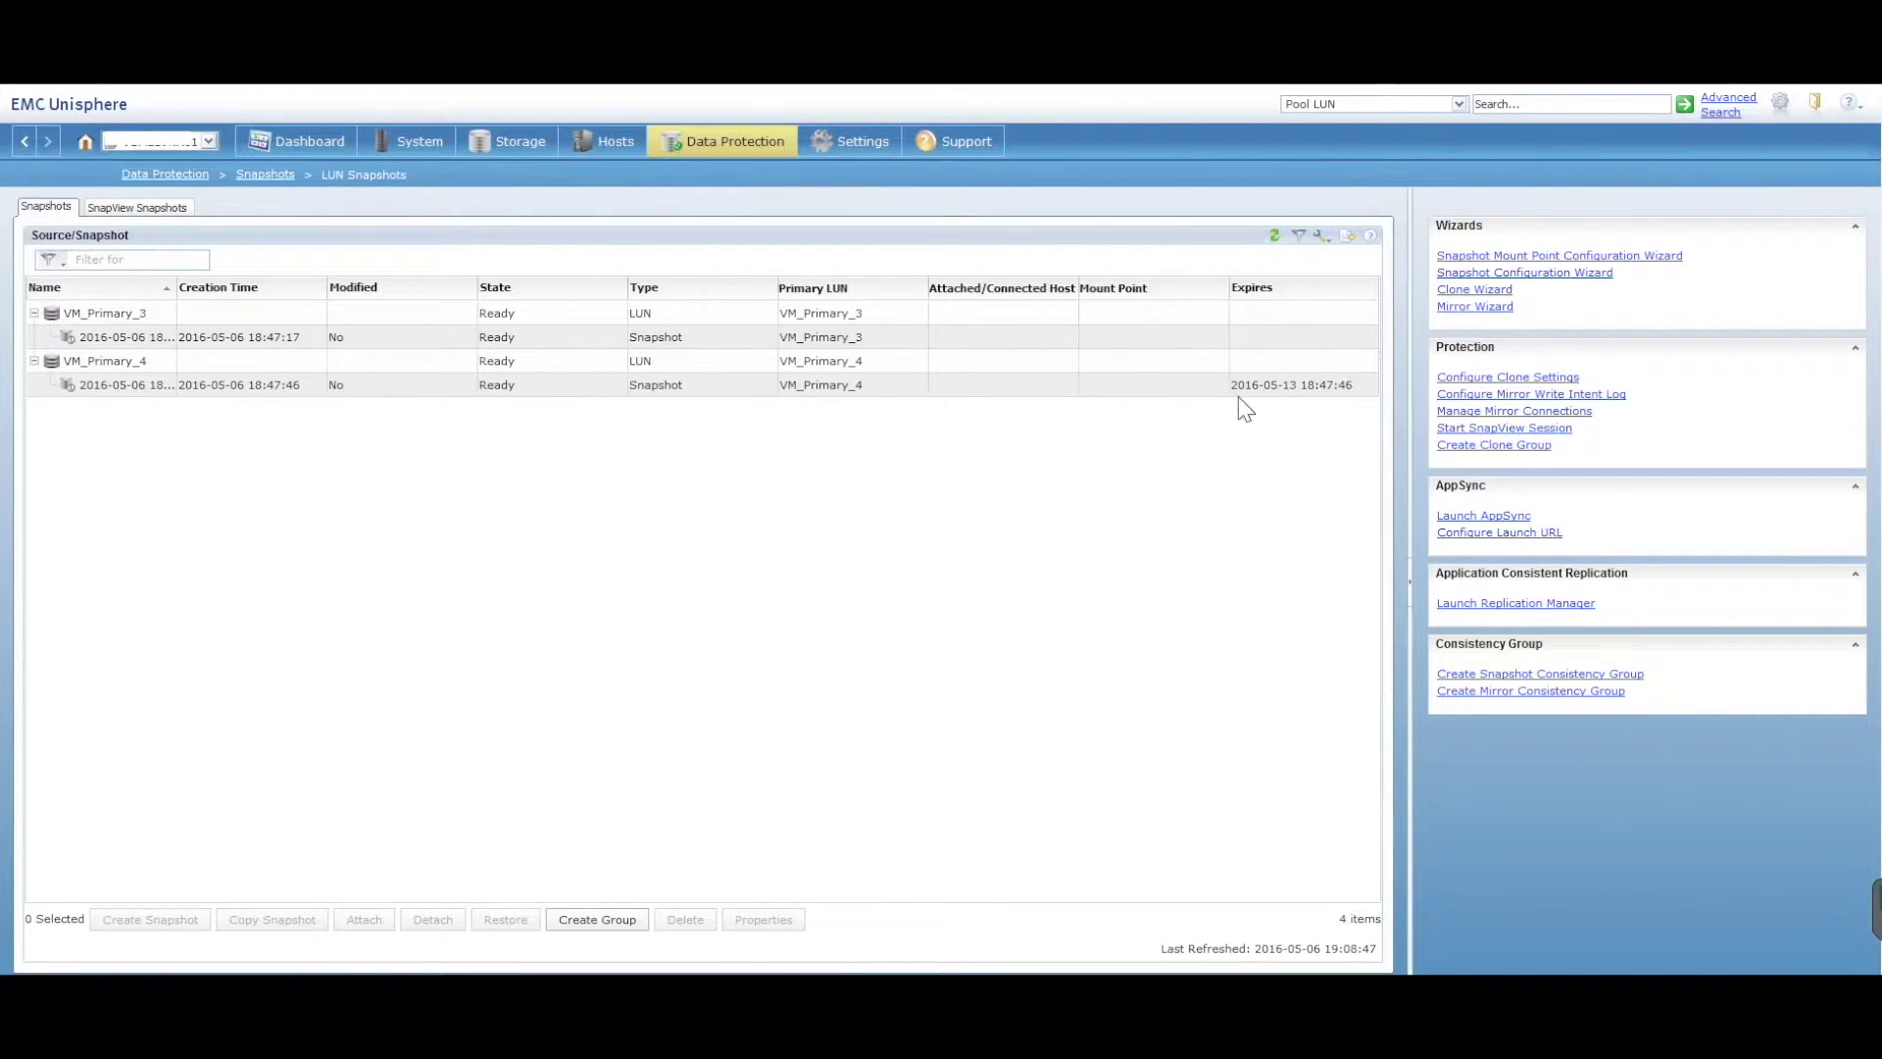
pyautogui.click(149, 387)
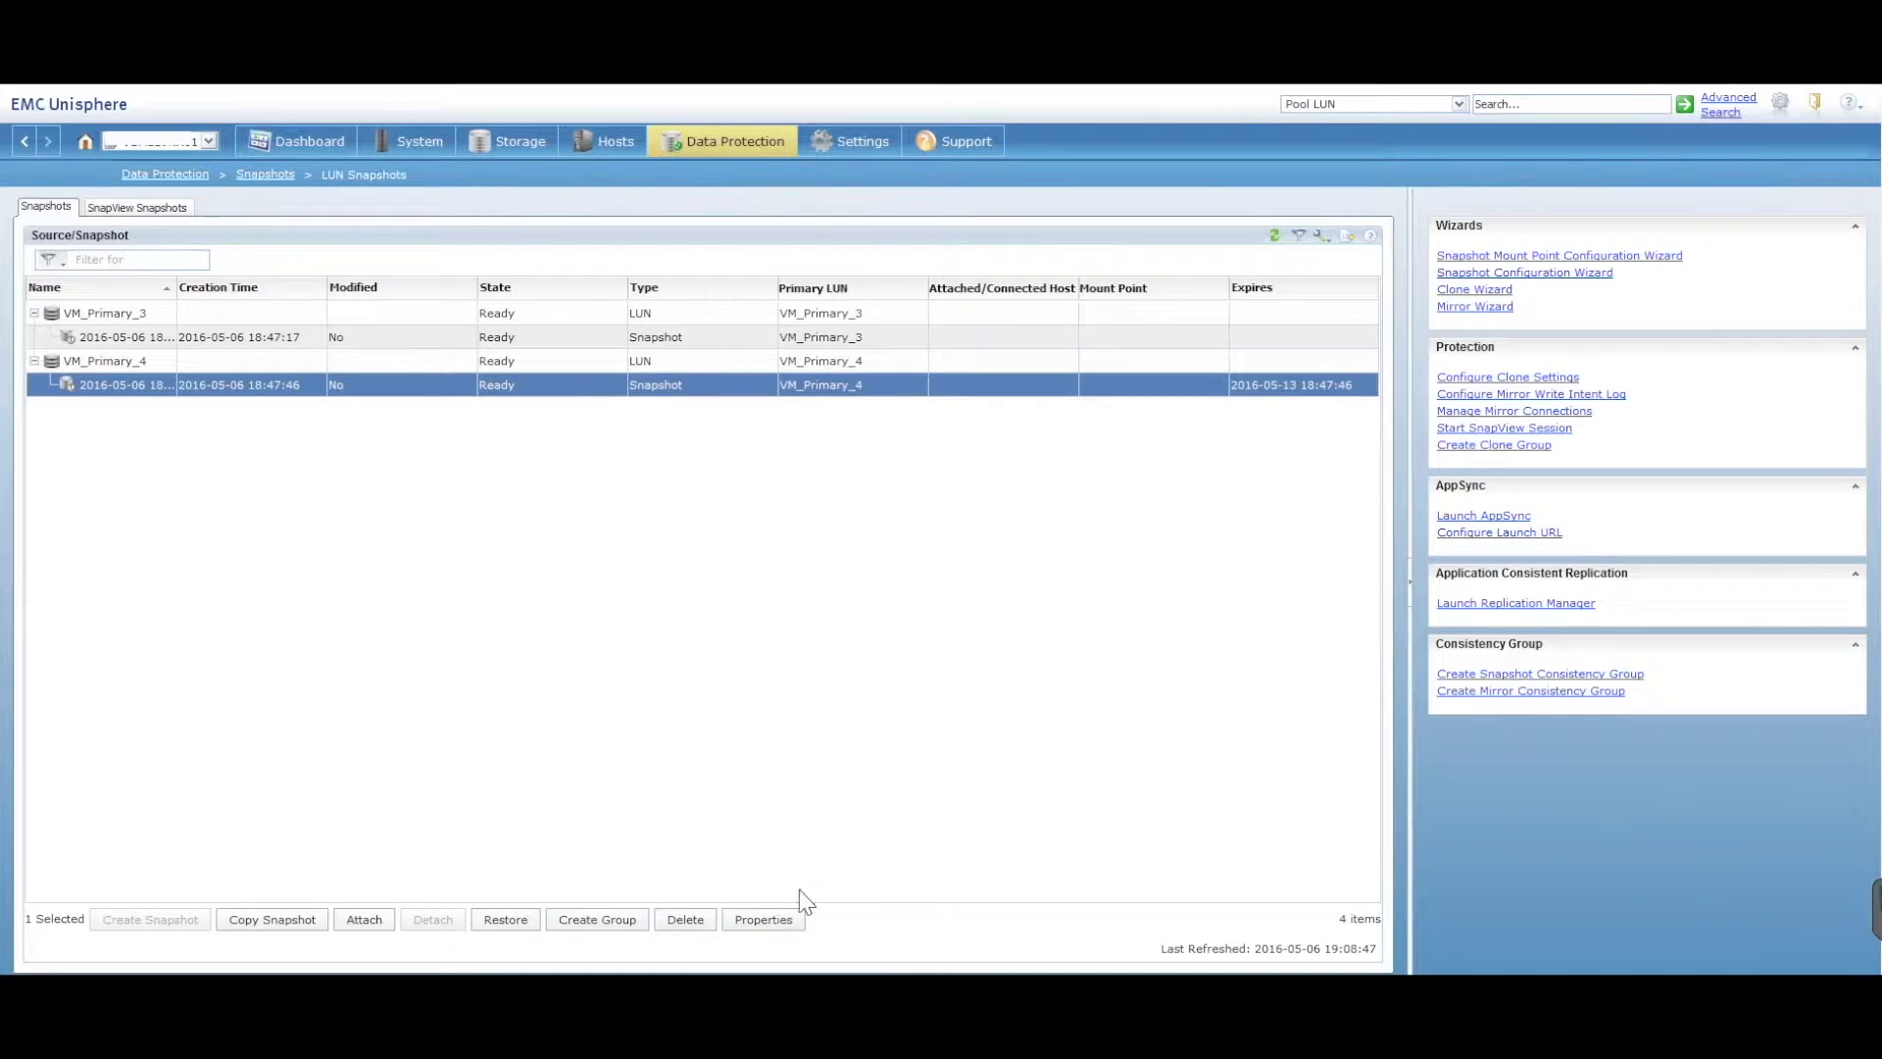
pyautogui.click(764, 921)
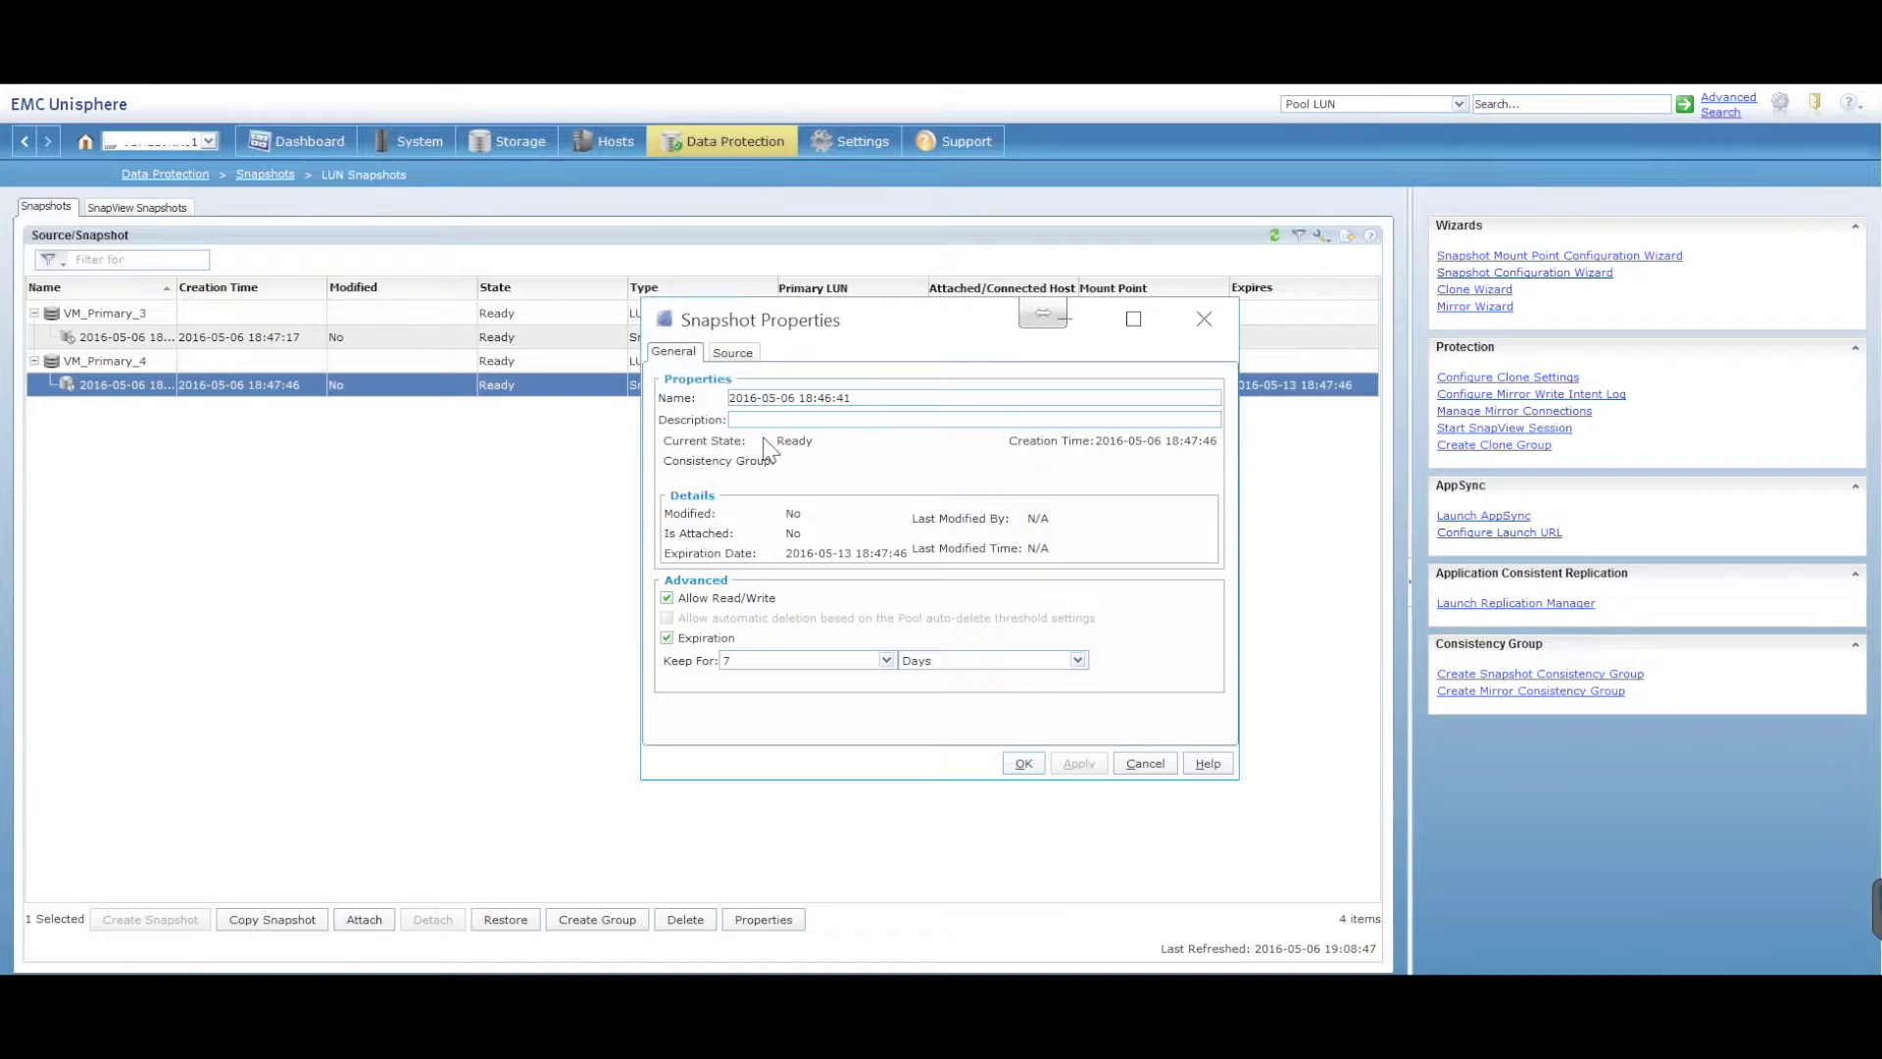
pyautogui.click(737, 353)
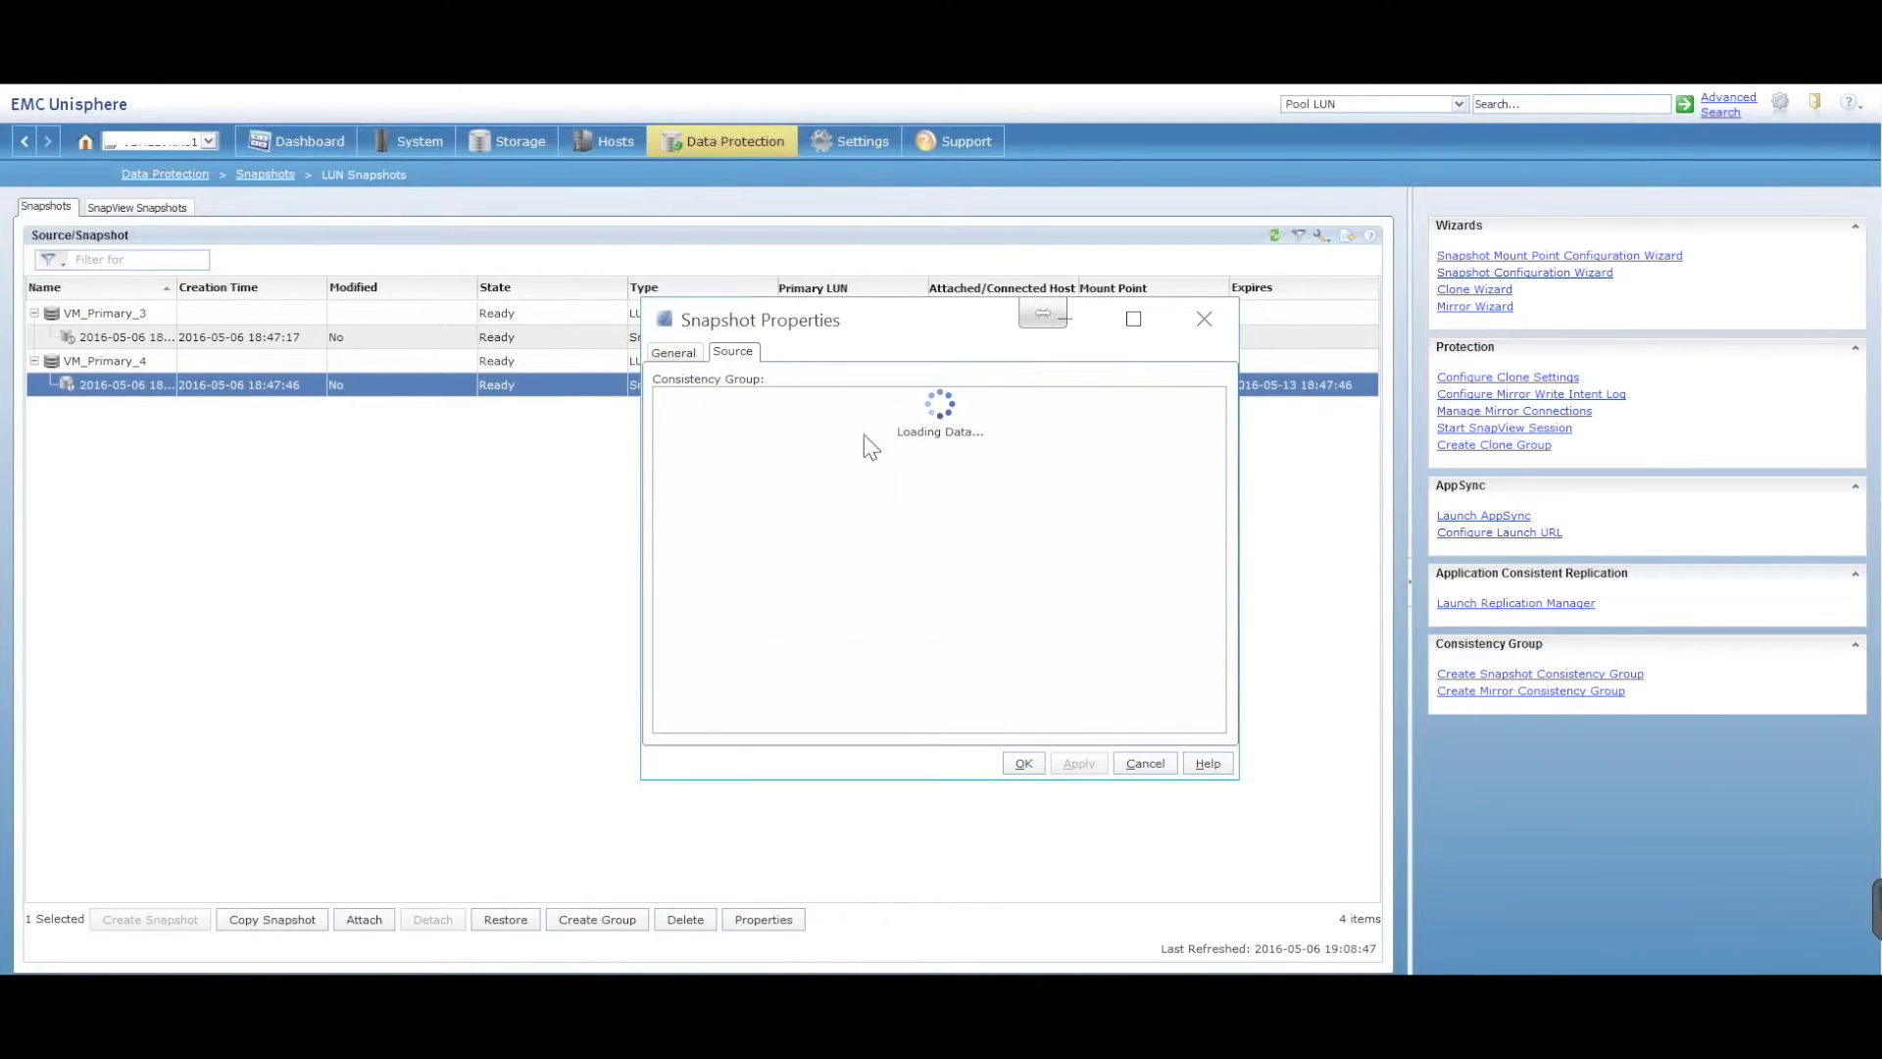
pyautogui.moveTo(736, 432); pyautogui.dragTo(810, 431)
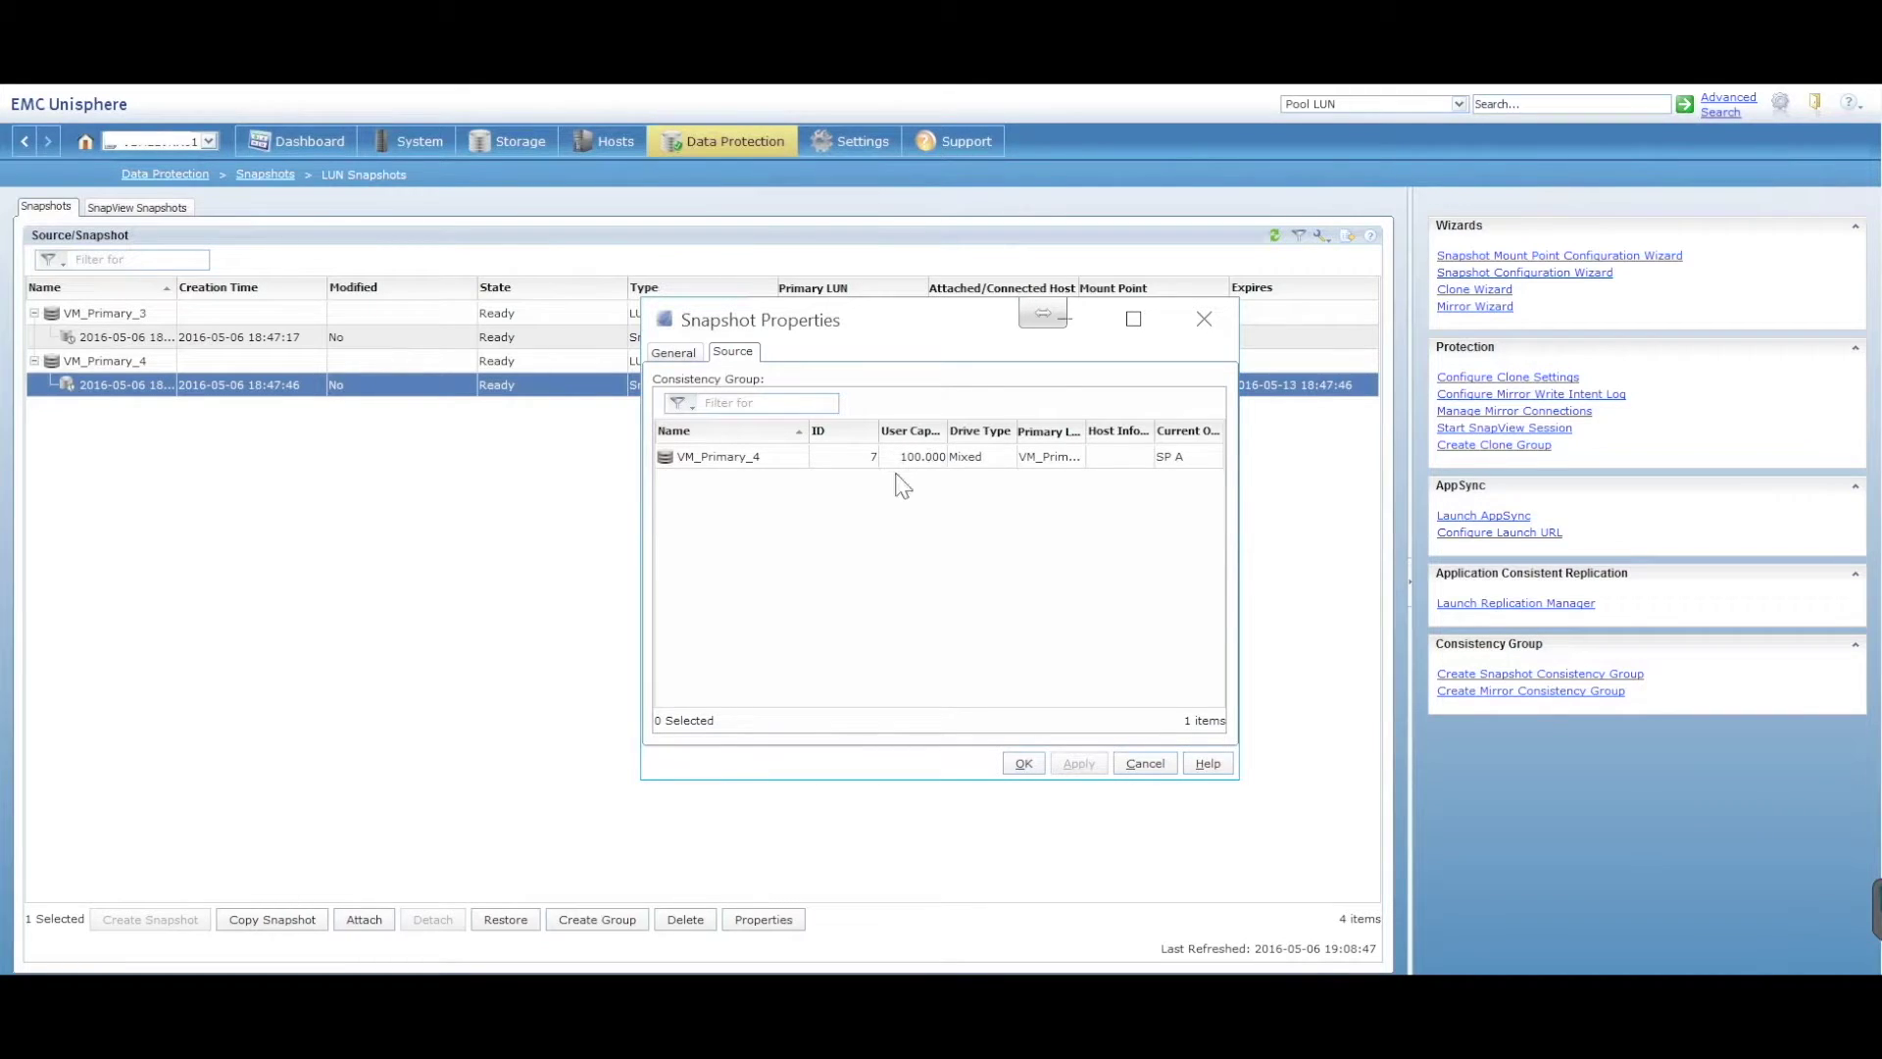
pyautogui.click(672, 355)
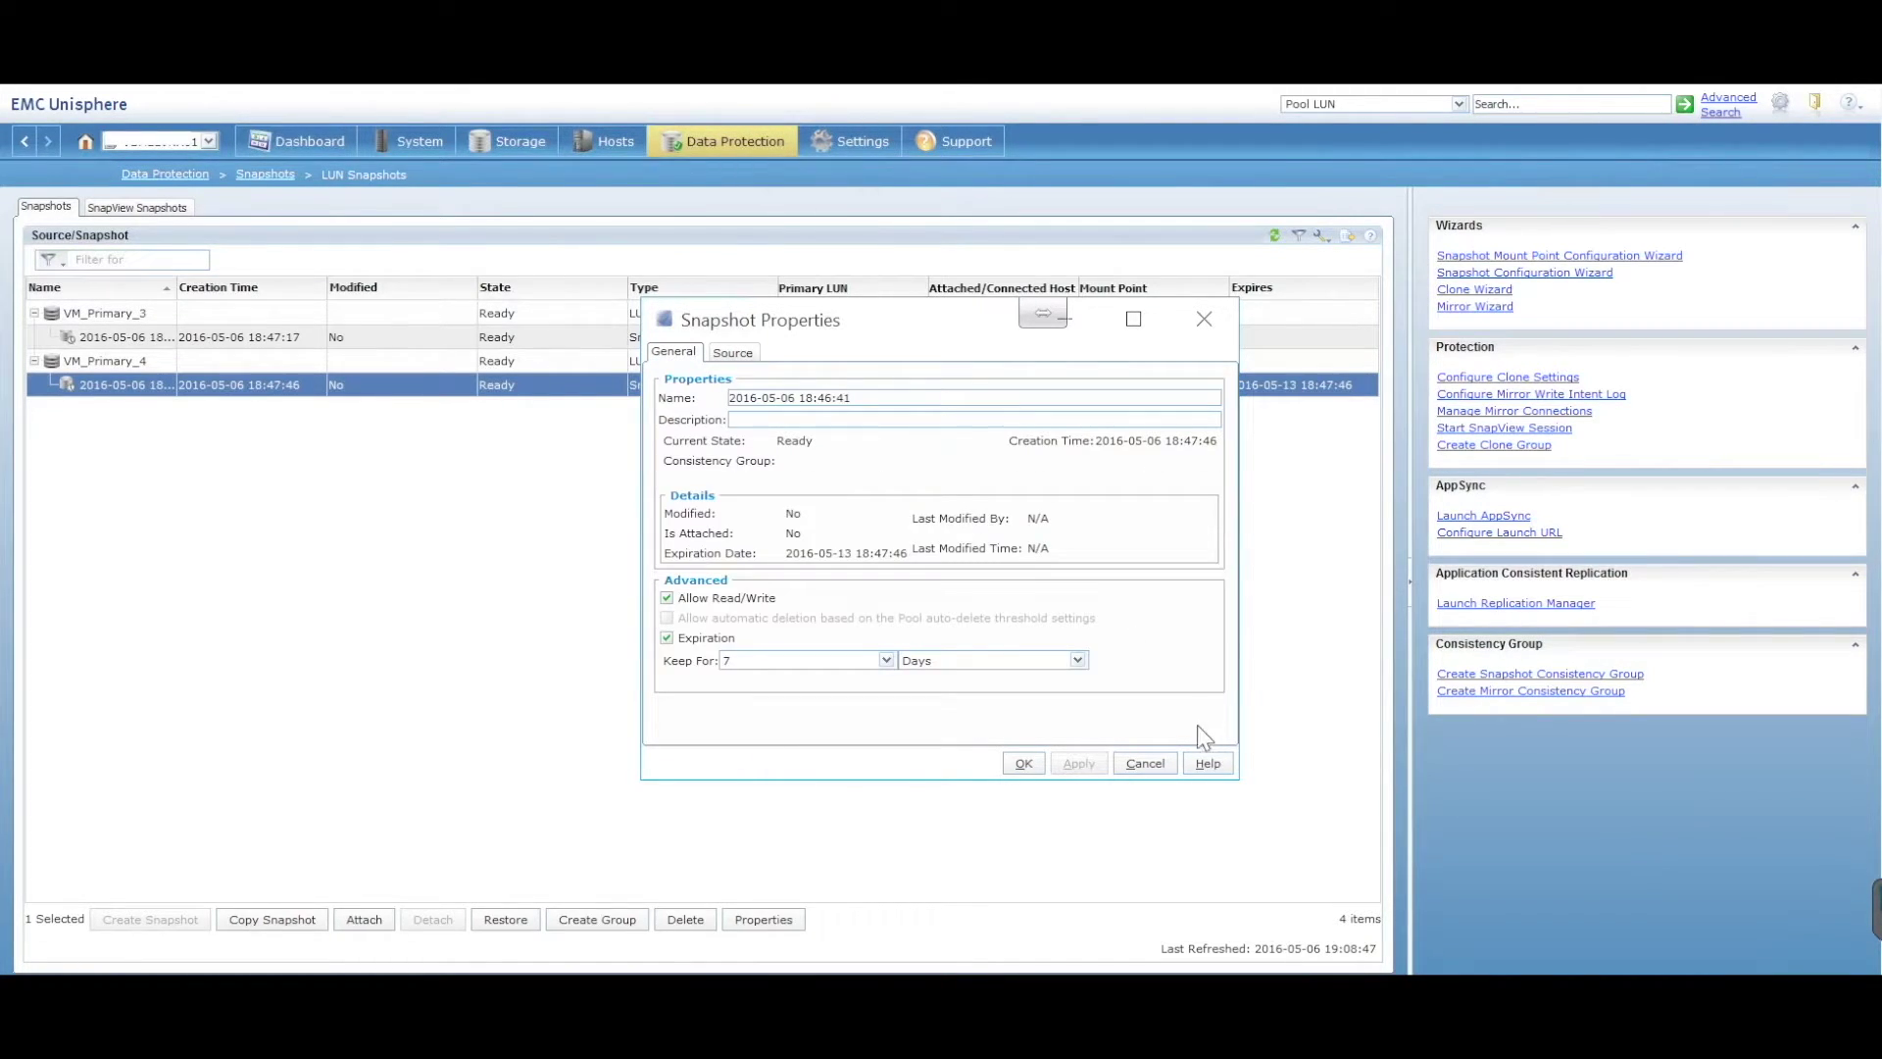
pyautogui.click(1145, 763)
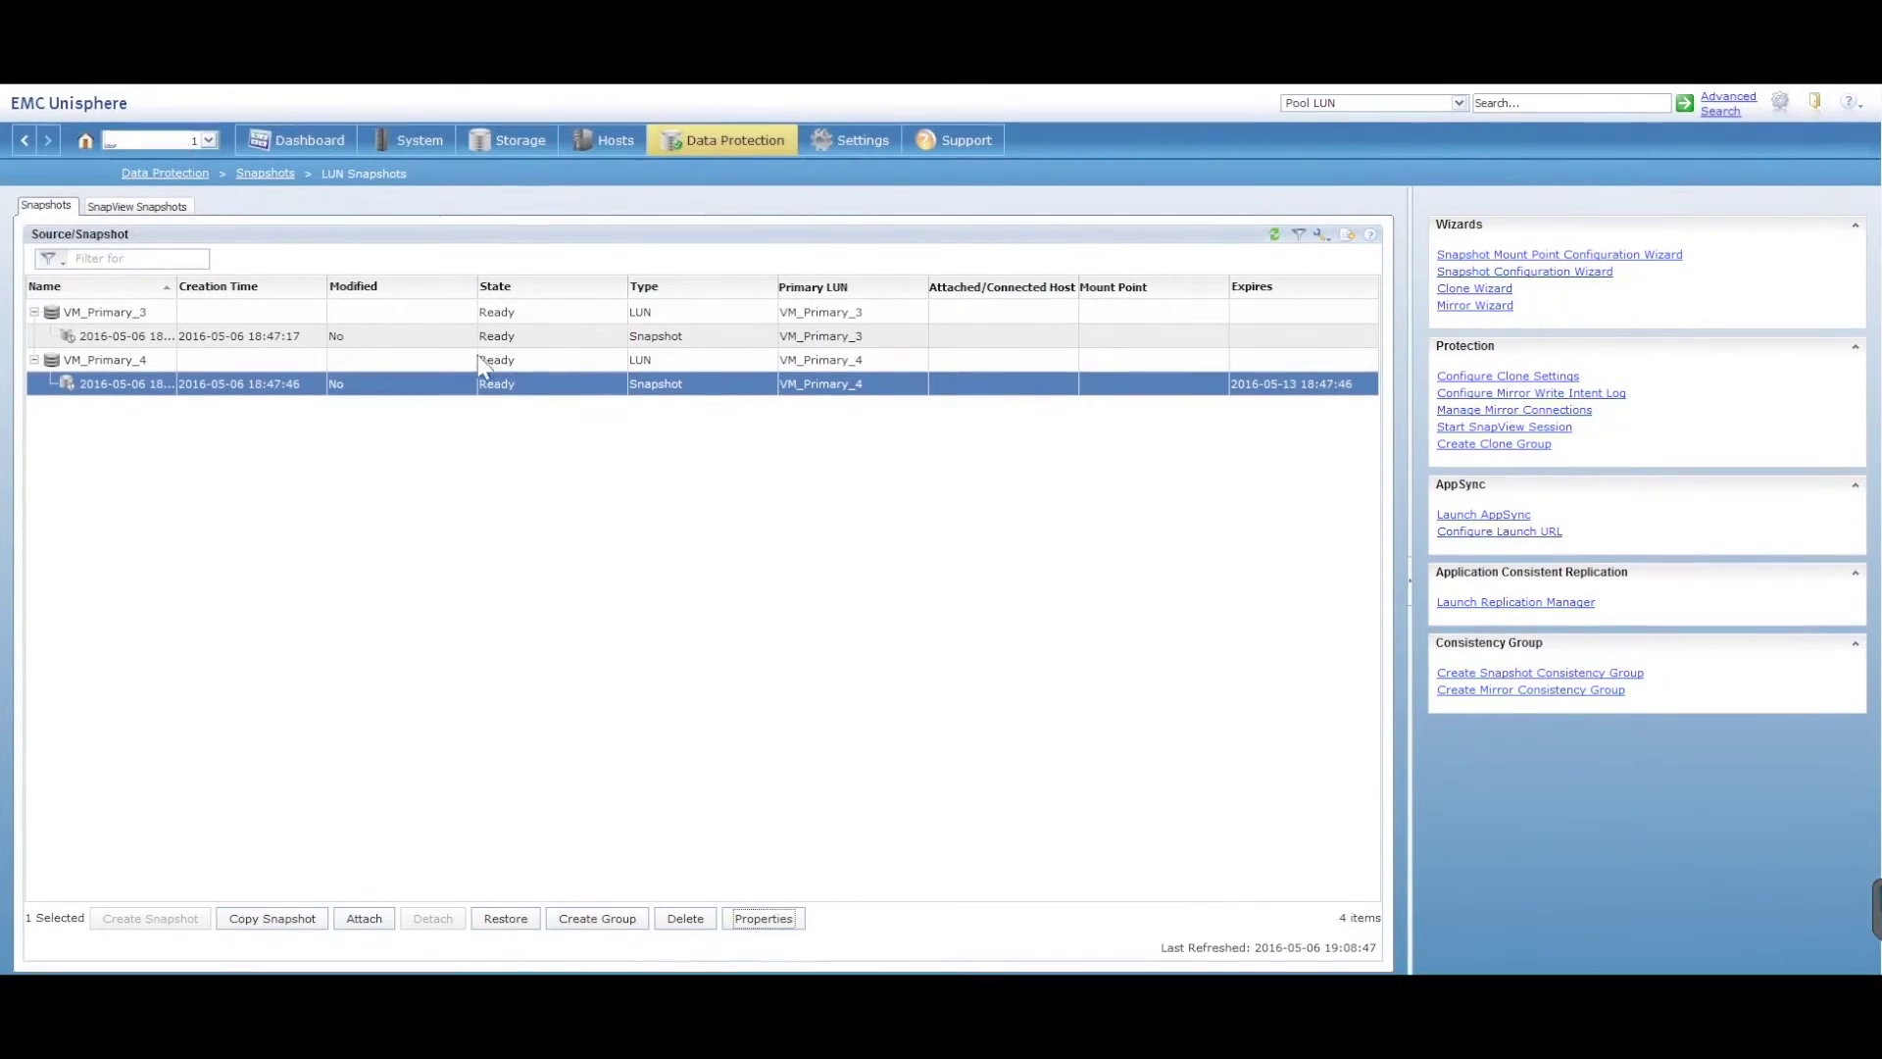